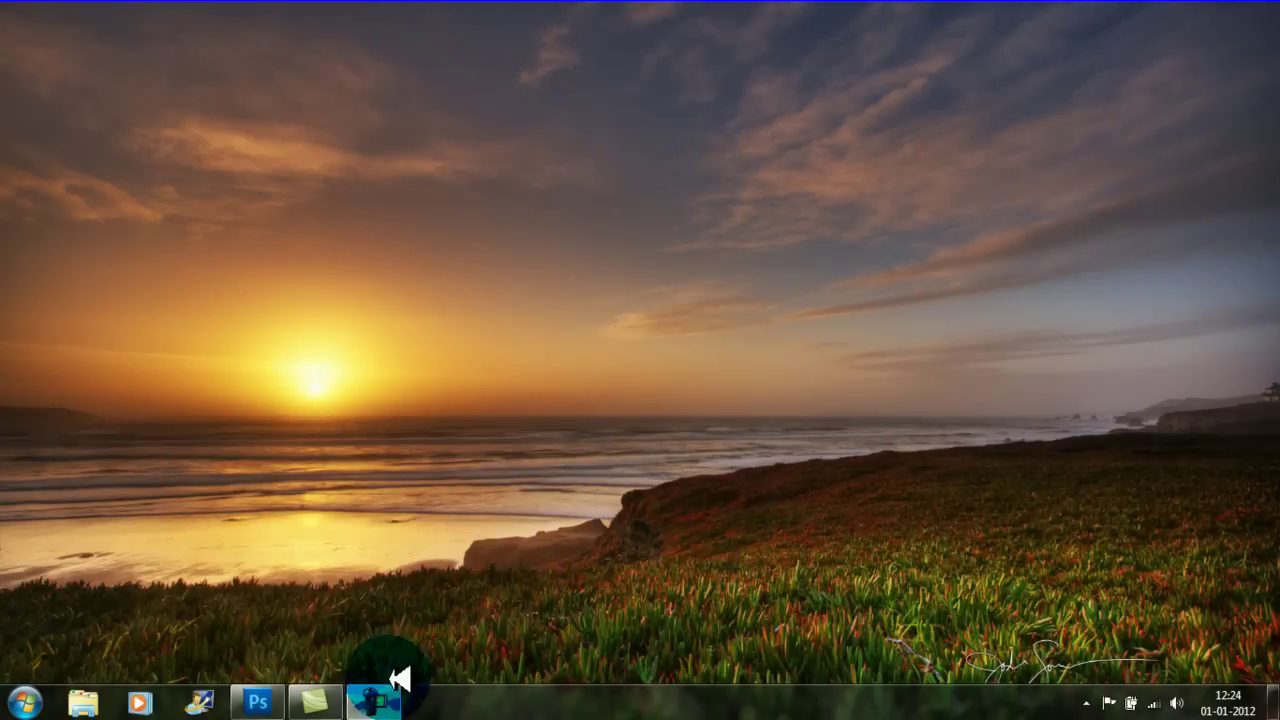
# Review the palmeiras.jpg, images.jpg and palmeira.jpg source images in Photoshop
pyautogui.click(262, 702)
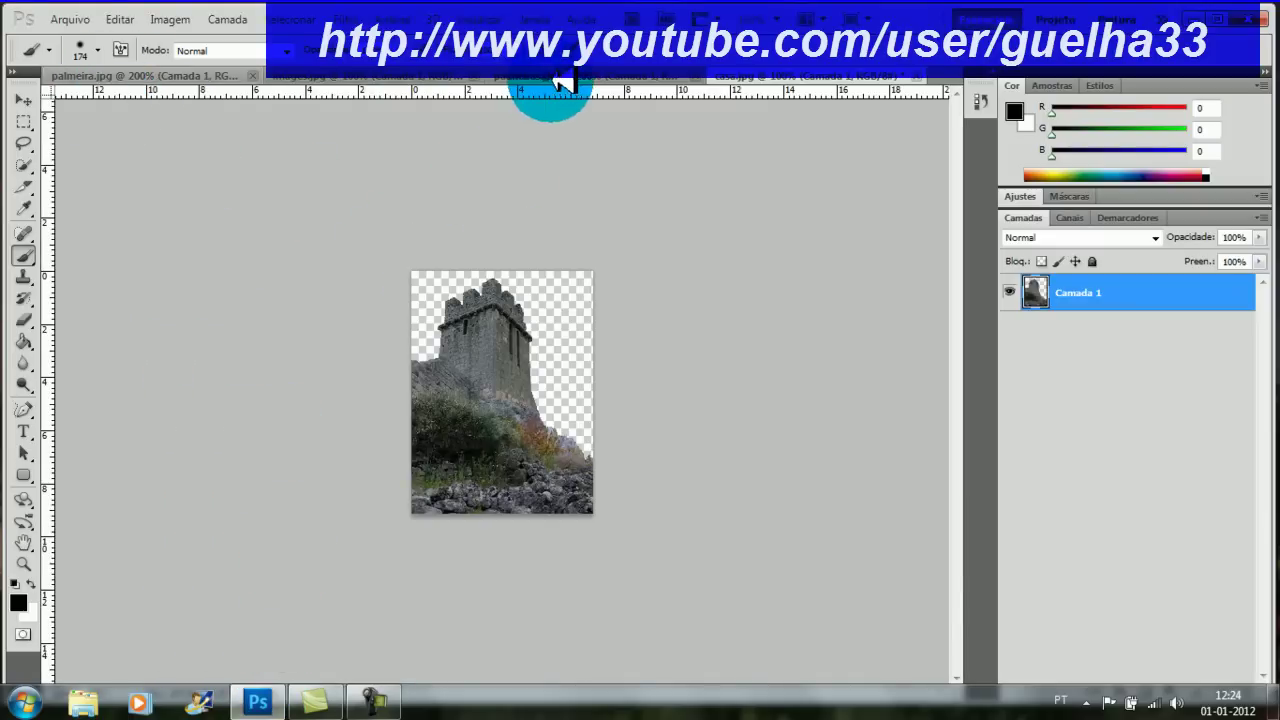
pyautogui.click(622, 74)
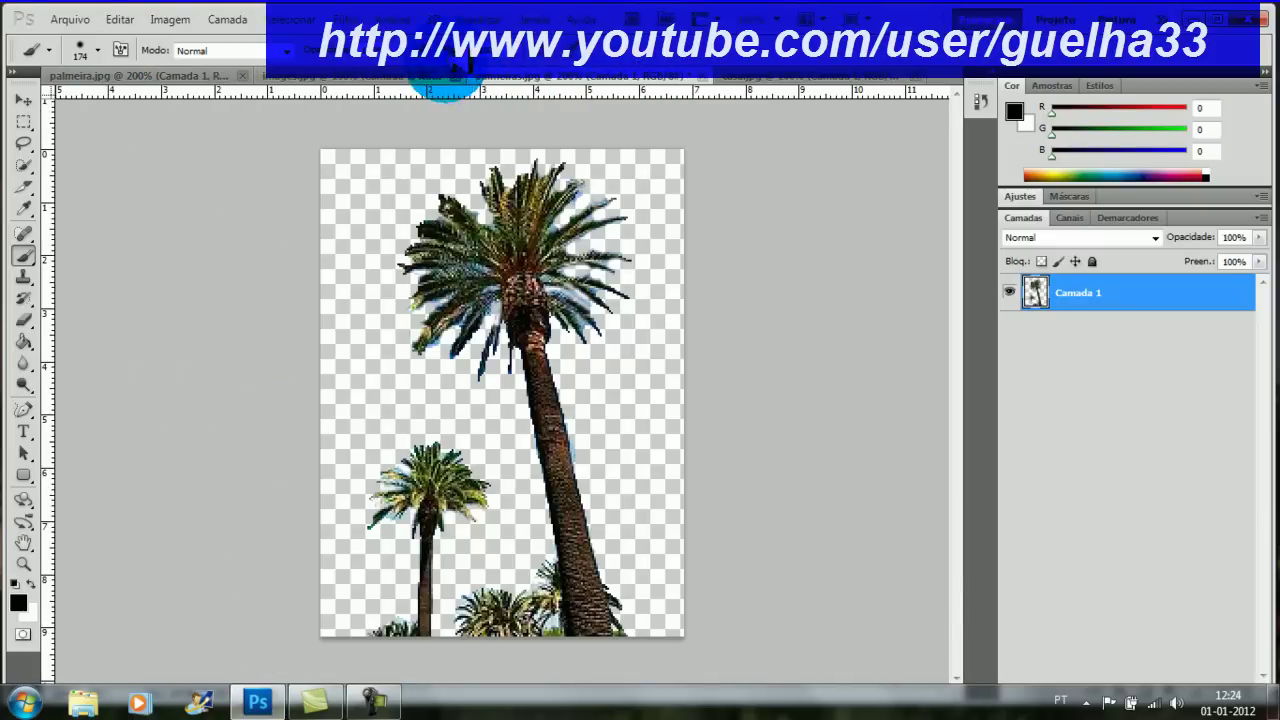
pyautogui.click(398, 76)
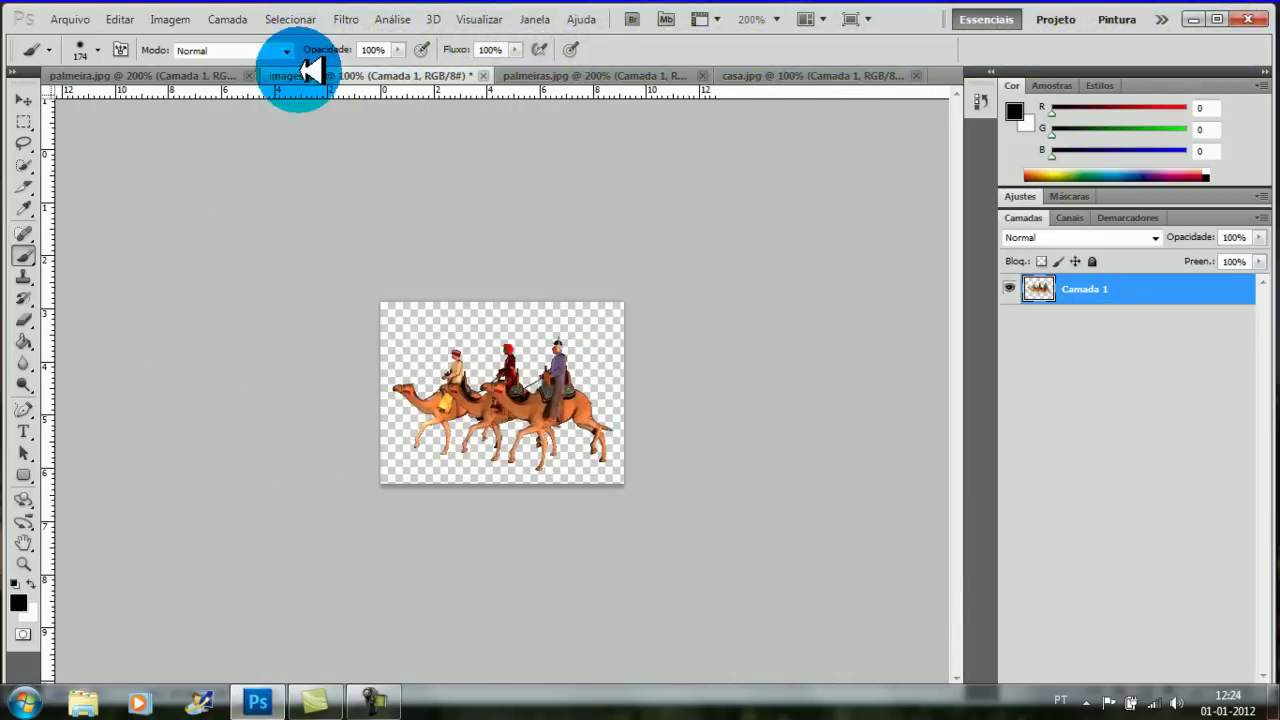
pyautogui.click(175, 76)
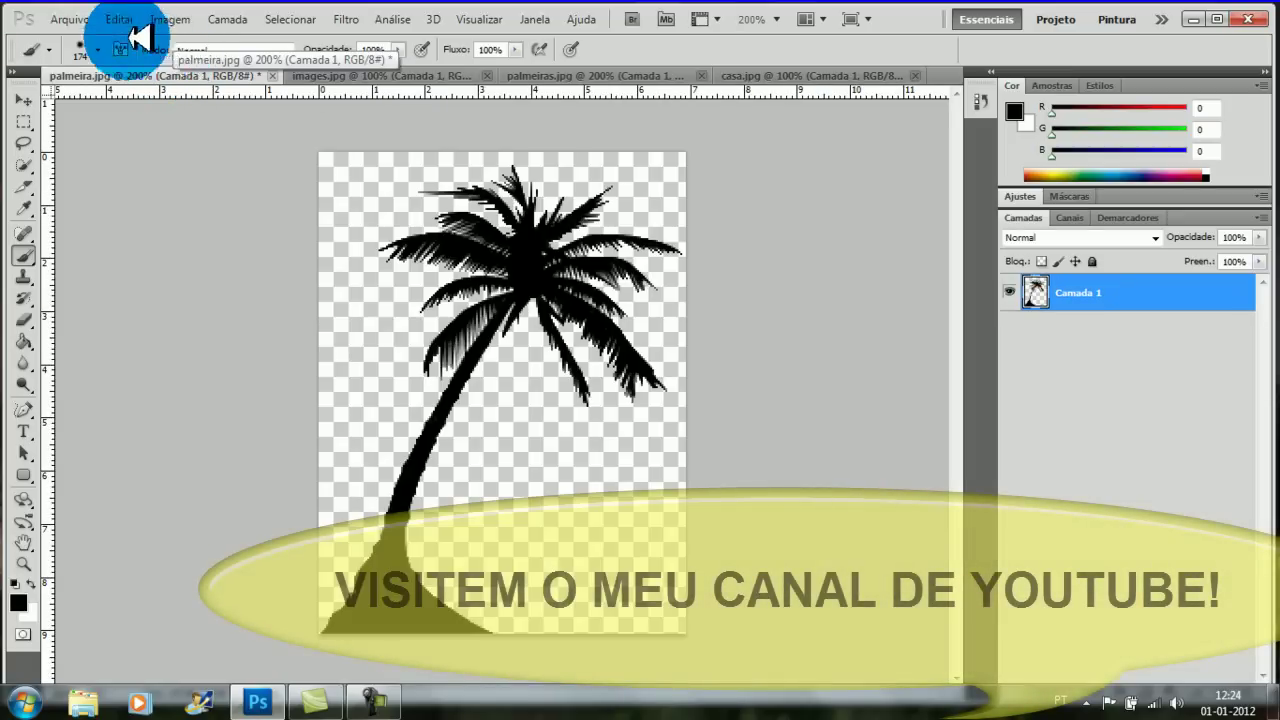
pyautogui.click(70, 19)
# Create a new white document 800 × 800 pixels, Sem Título-1
pyautogui.click(90, 38)
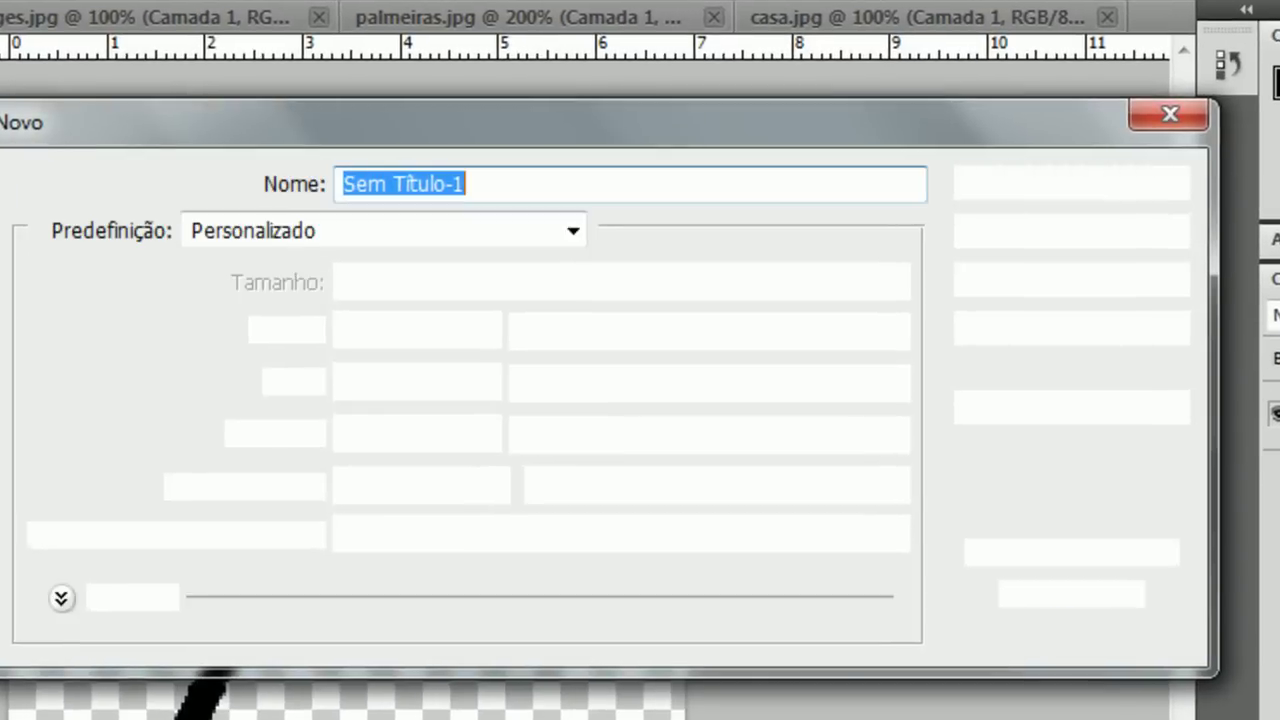
pyautogui.doubleClick(420, 330)
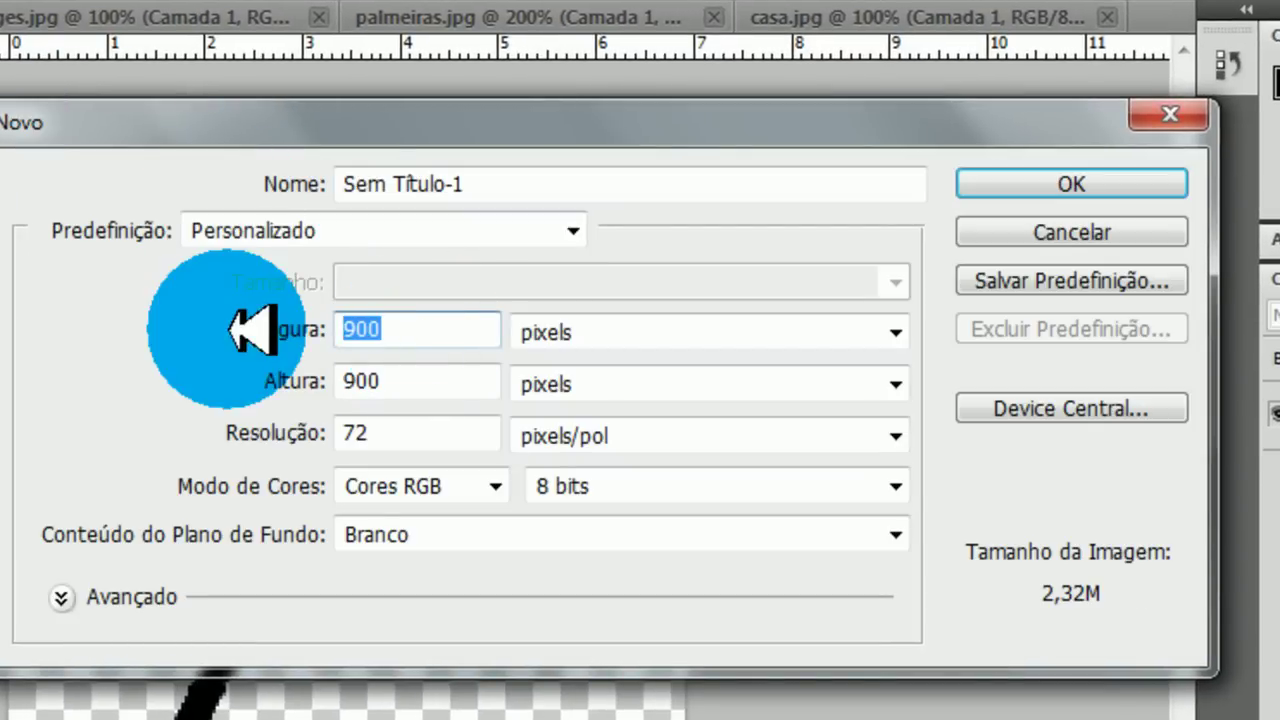
pyautogui.write('8')
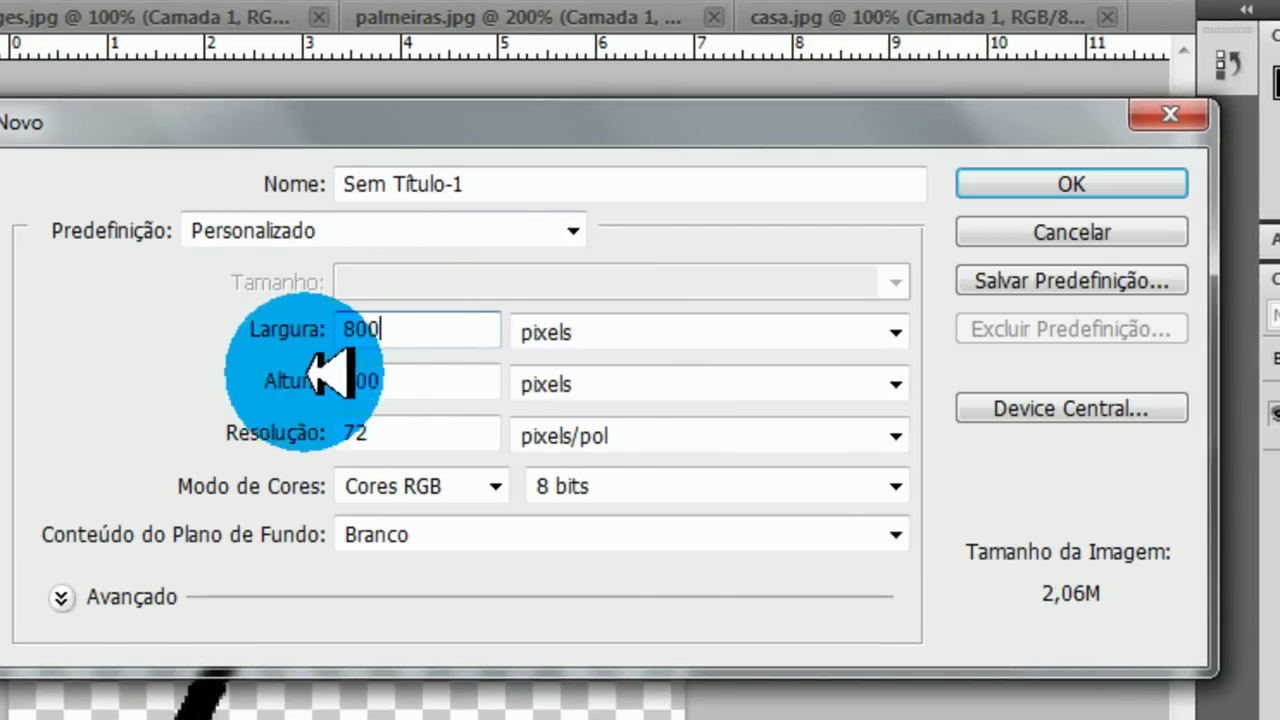
pyautogui.doubleClick(450, 385)
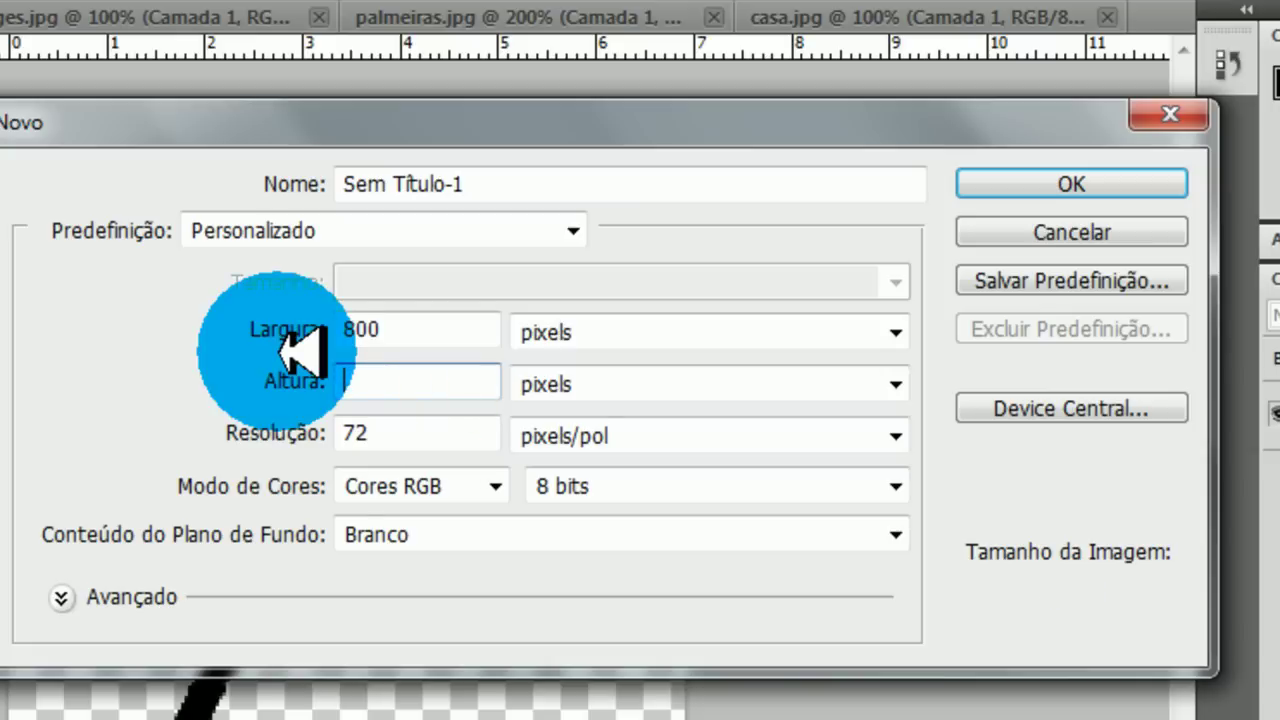
pyautogui.write('800')
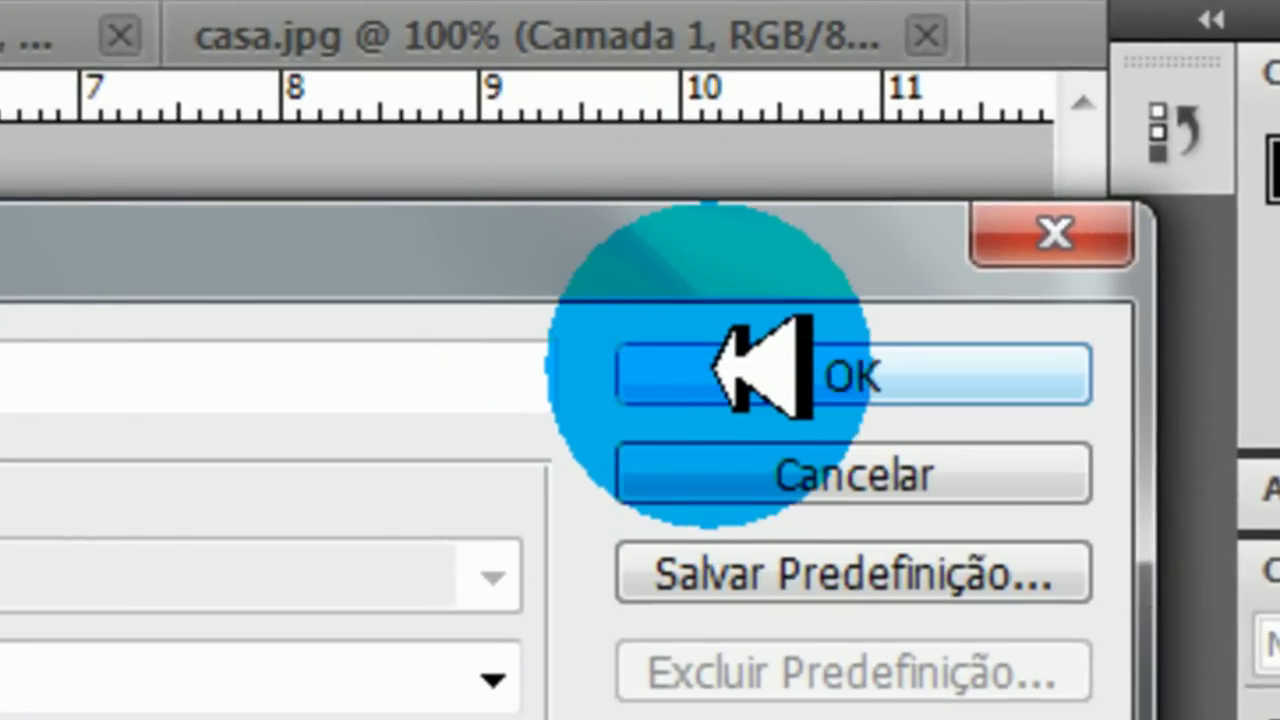
pyautogui.click(712, 400)
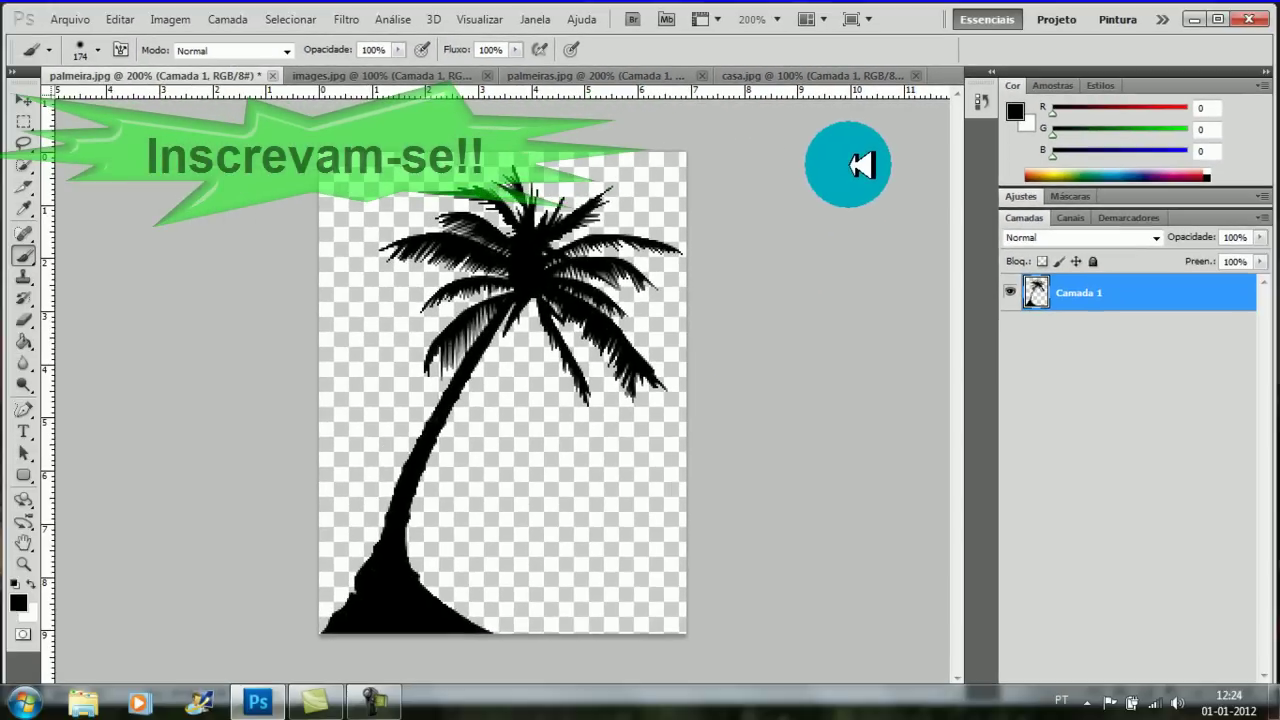
pyautogui.hotkey('ctrl', 'n')
pyautogui.press('Return')
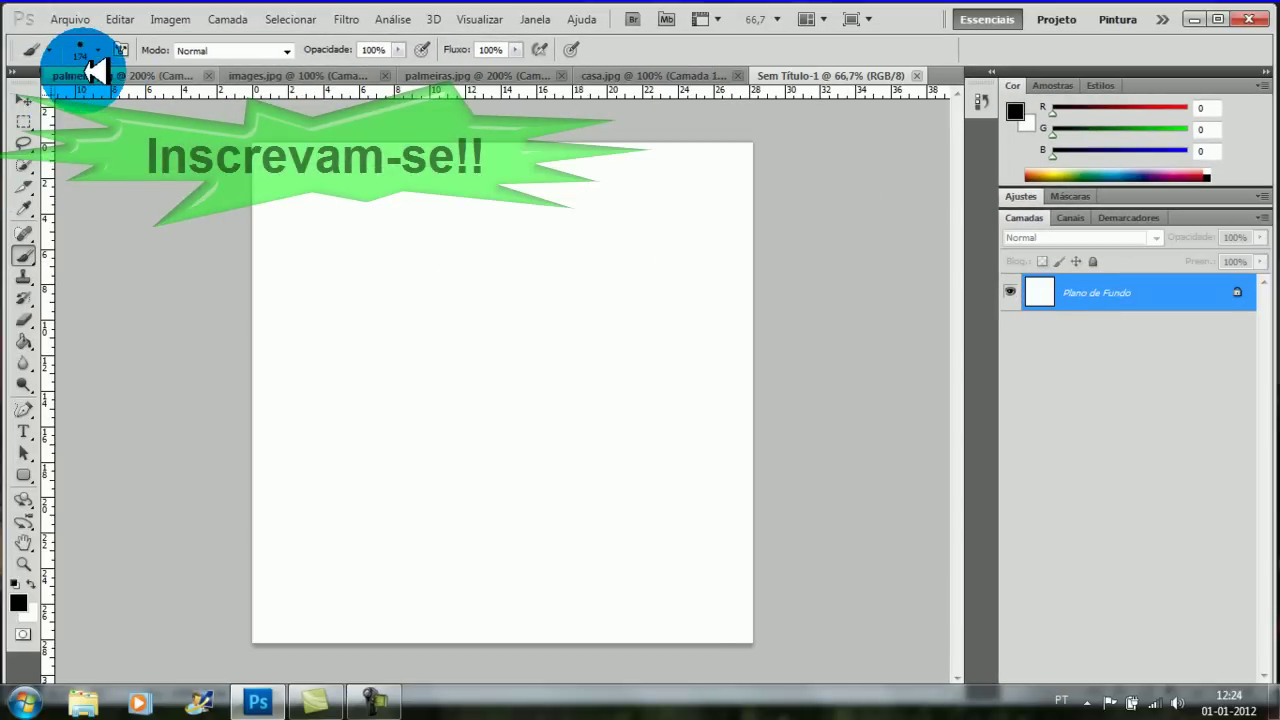
# Paint-bucket the Sem Título-1 canvas with dark navy RGB 16, 17, 66
pyautogui.moveTo(95, 72); pyautogui.dragTo(848, 90)
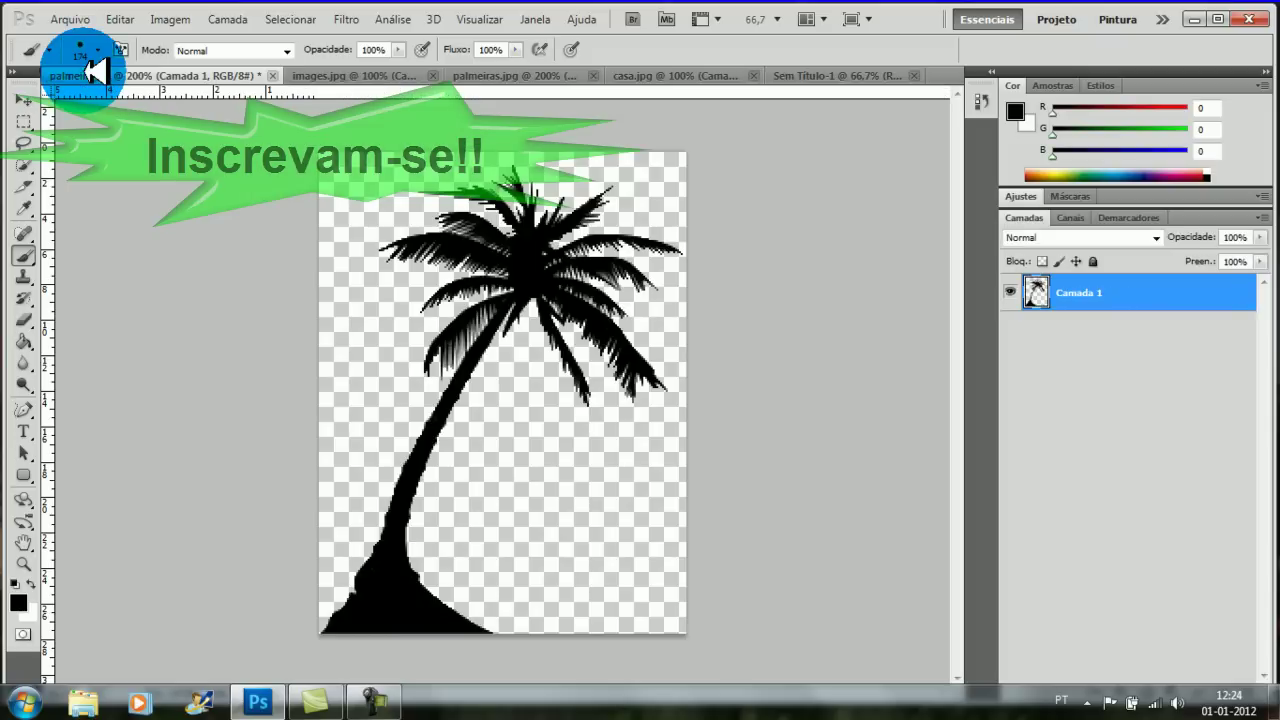
pyautogui.click(840, 75)
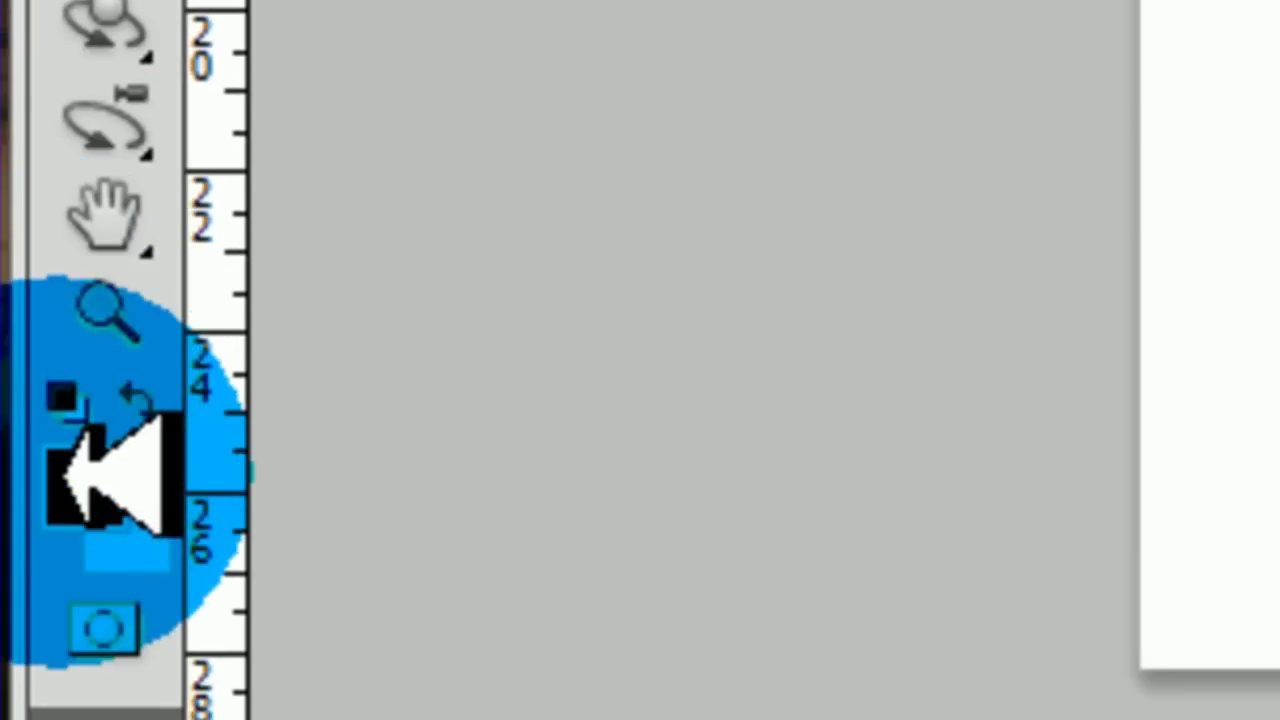
pyautogui.click(55, 480)
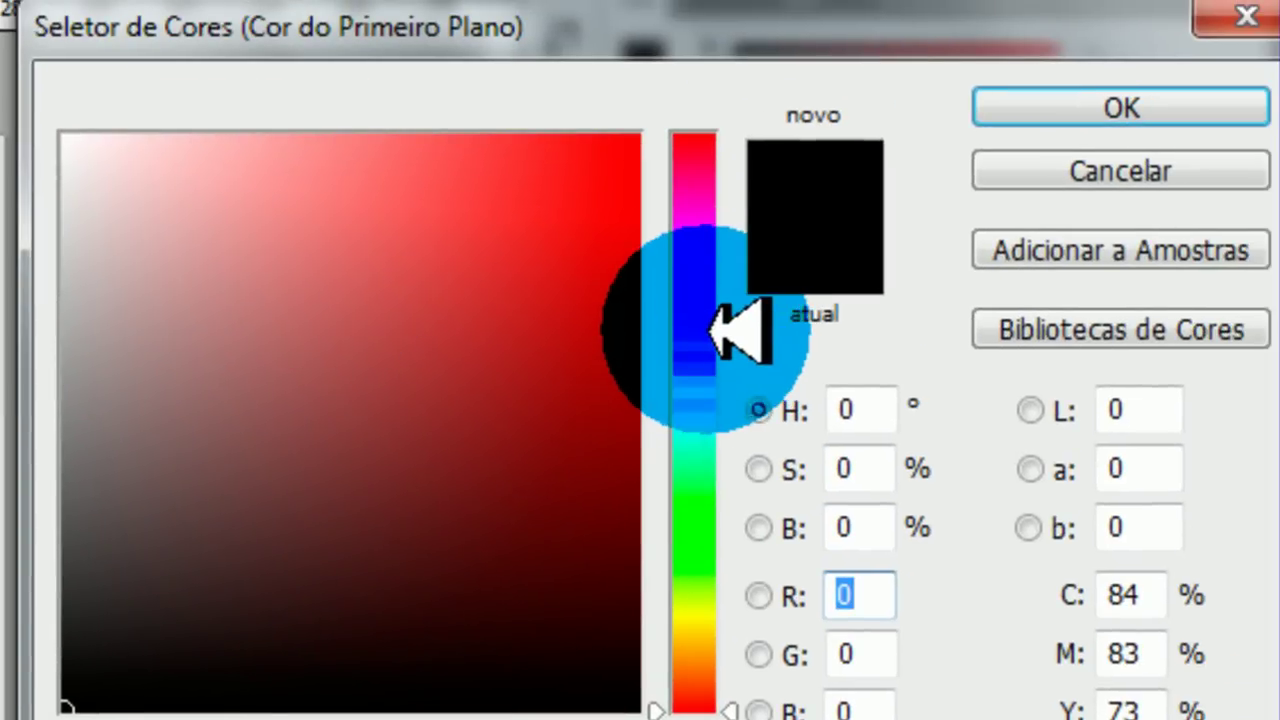
pyautogui.click(712, 330)
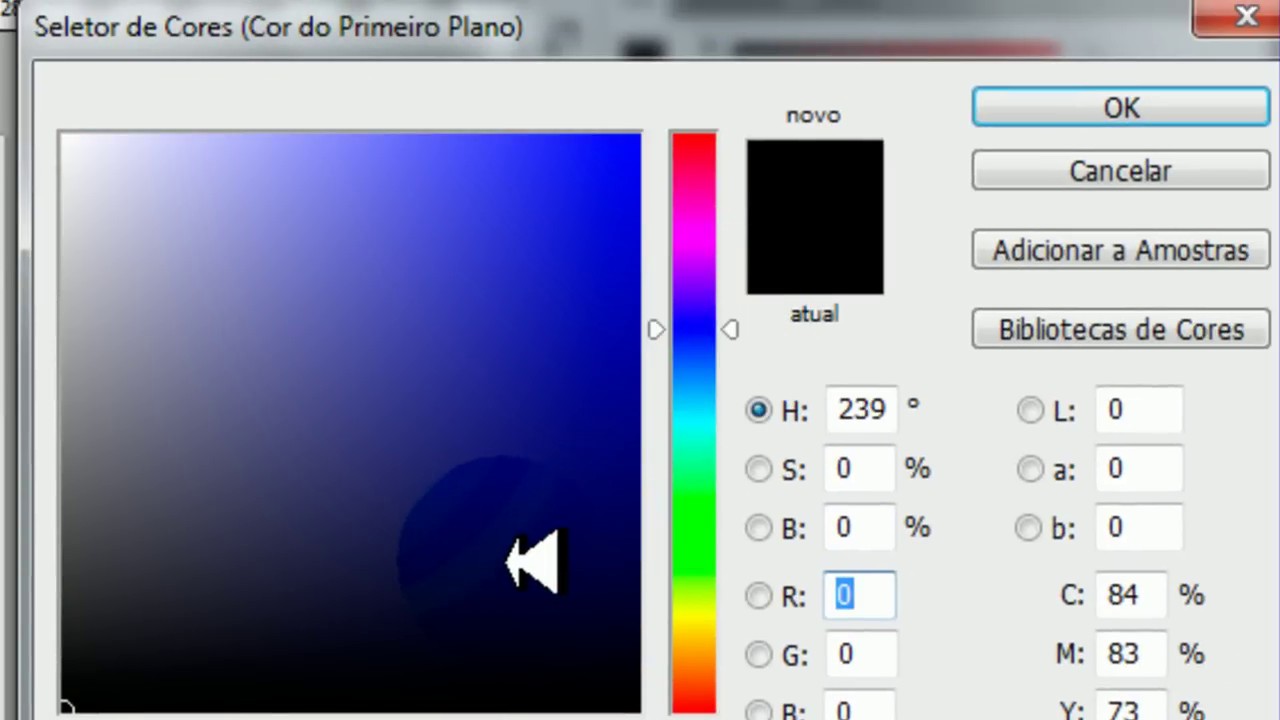
pyautogui.click(504, 562)
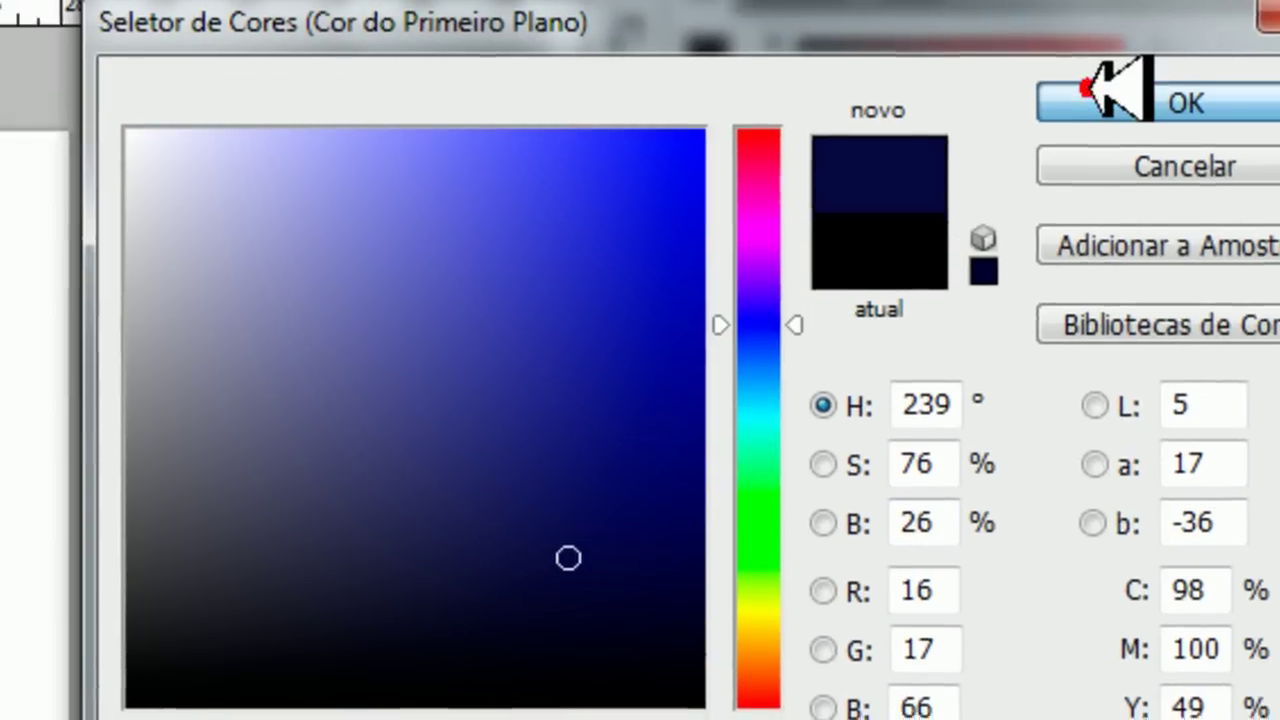
pyautogui.click(1030, 95)
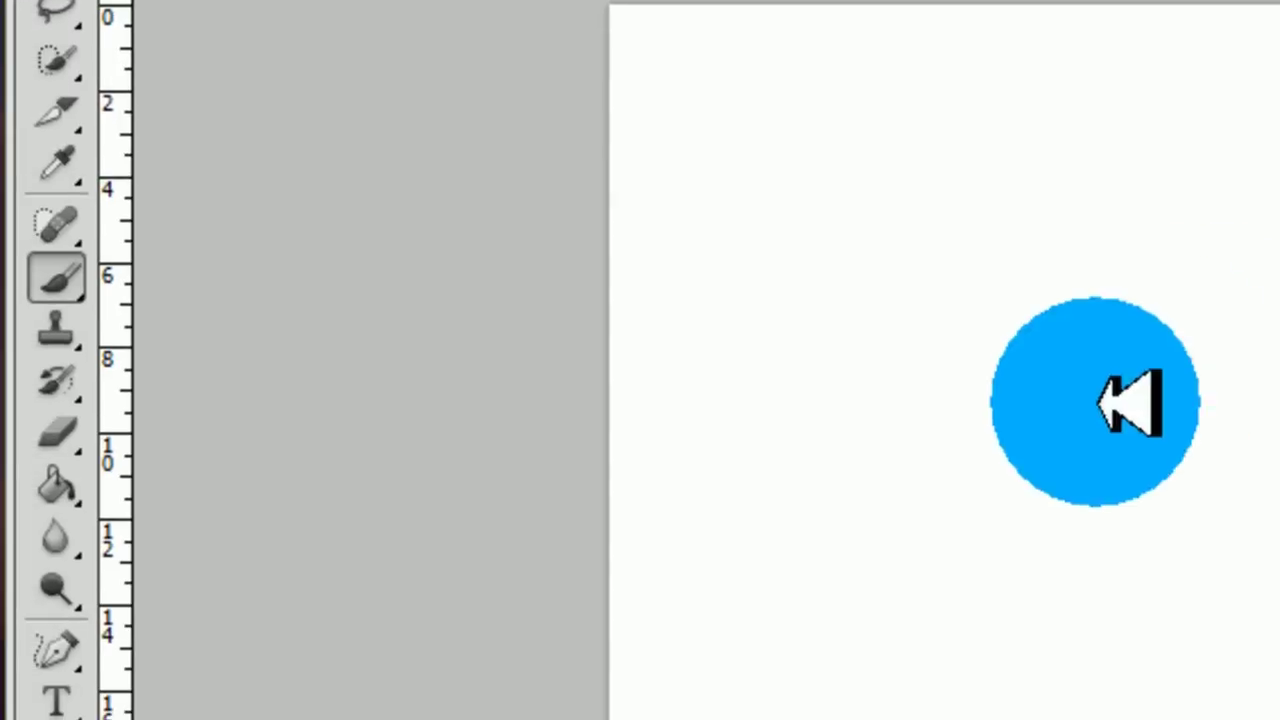
pyautogui.click(56, 485)
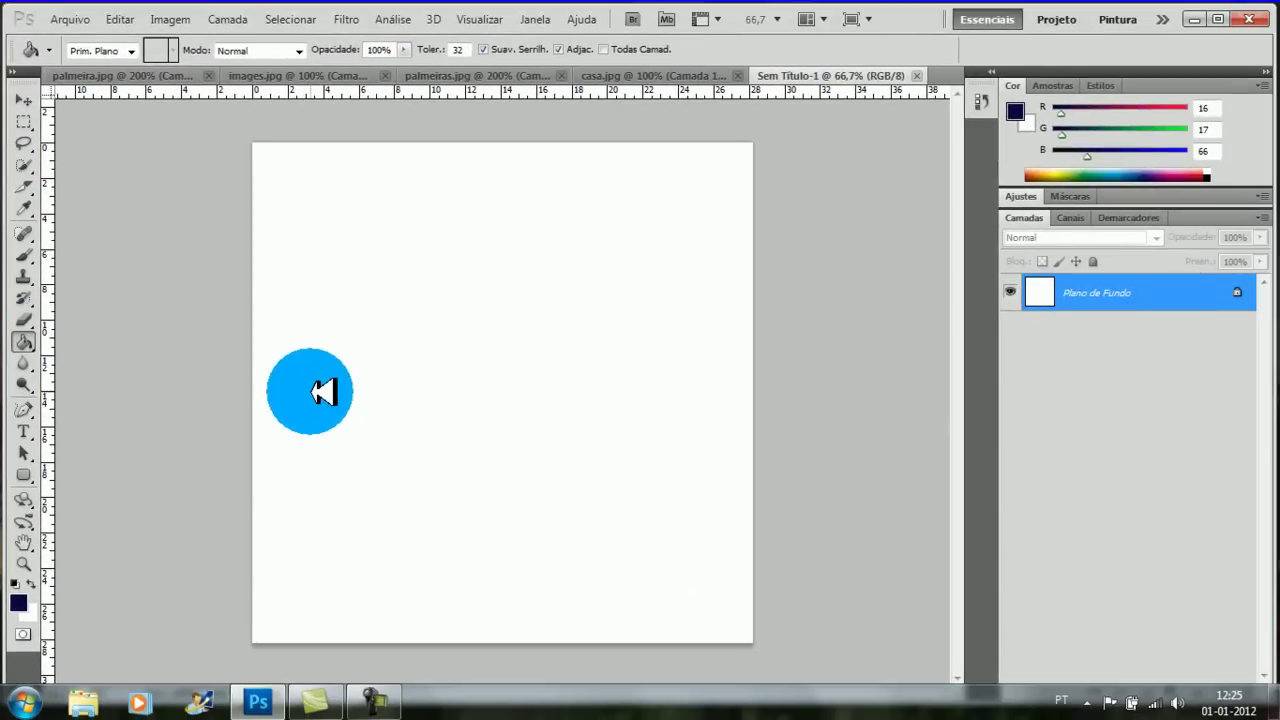
pyautogui.click(322, 392)
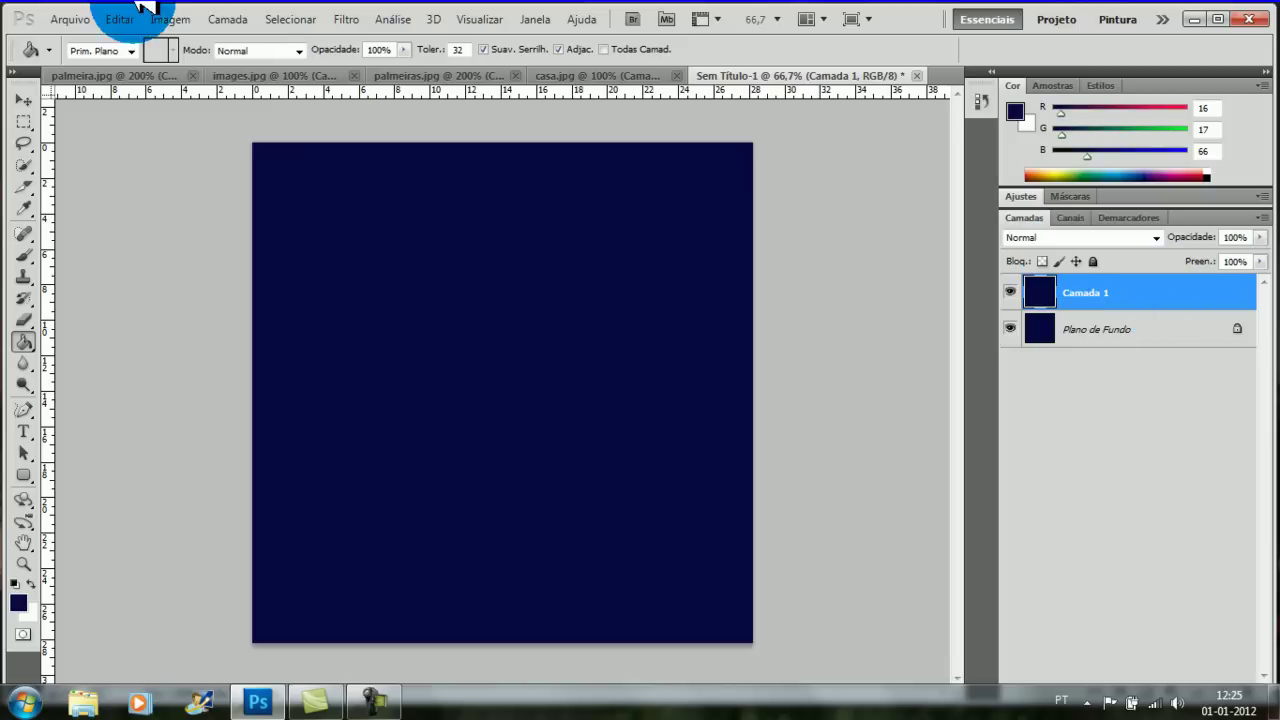
# Copy the palmeira.jpg palm silhouette onto the left edge, enlarged to about 154% × 160%
pyautogui.click(100, 75)
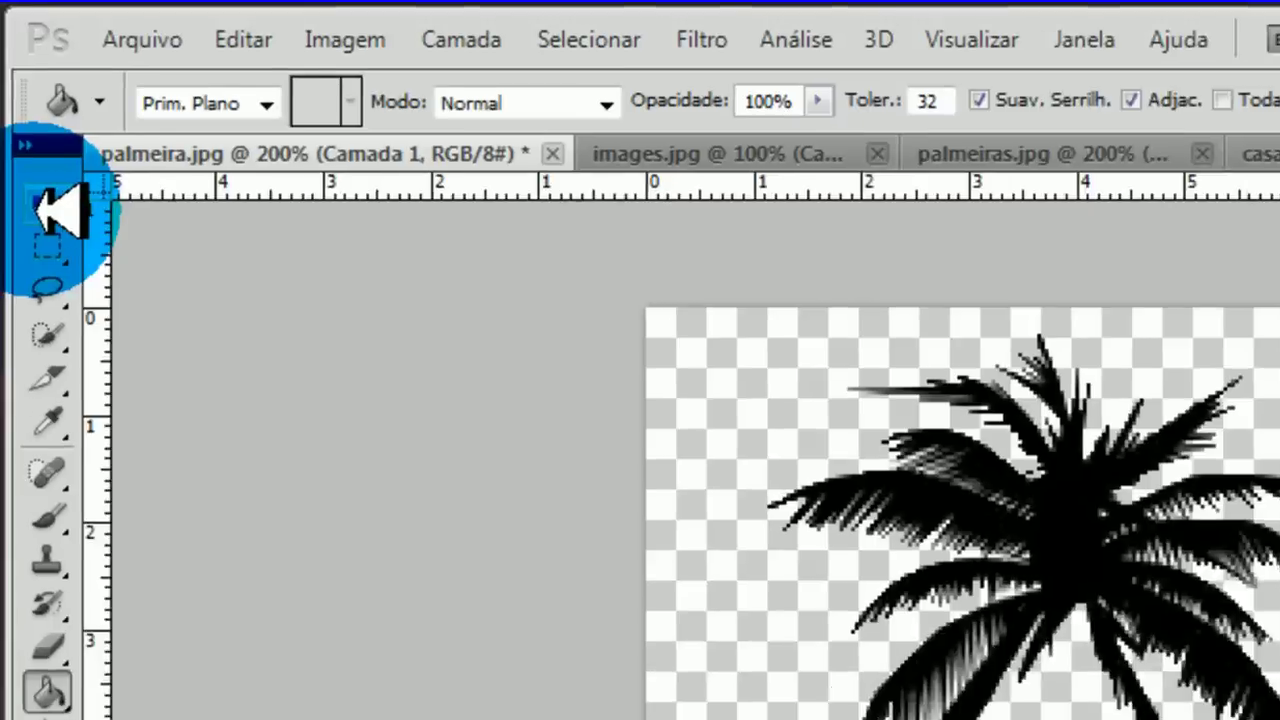
pyautogui.click(45, 207)
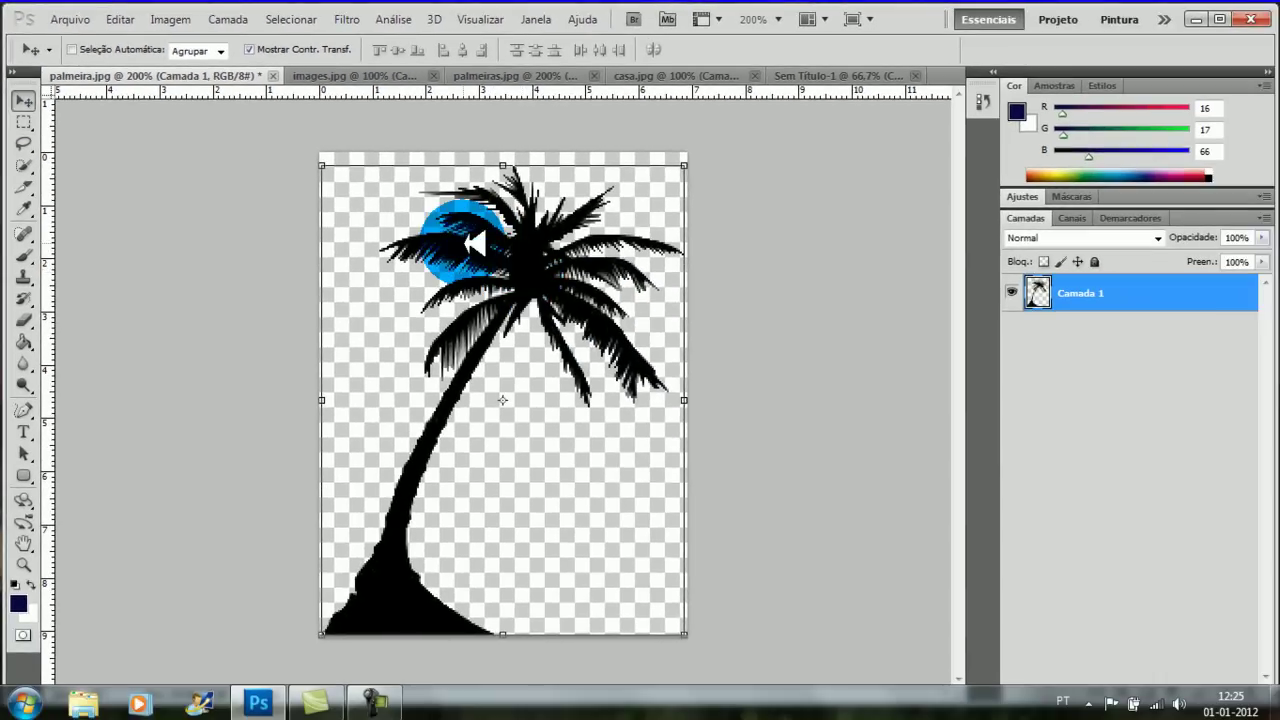
pyautogui.moveTo(473, 243); pyautogui.dragTo(323, 426)
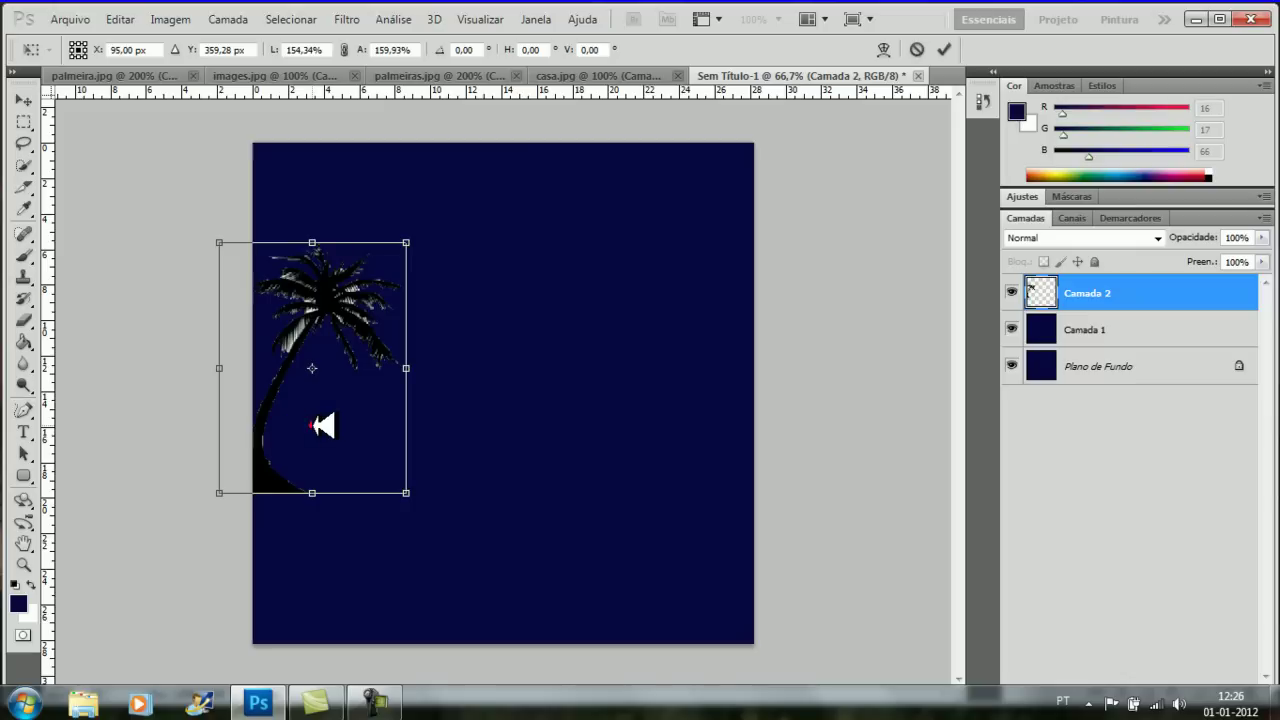
pyautogui.click(948, 47)
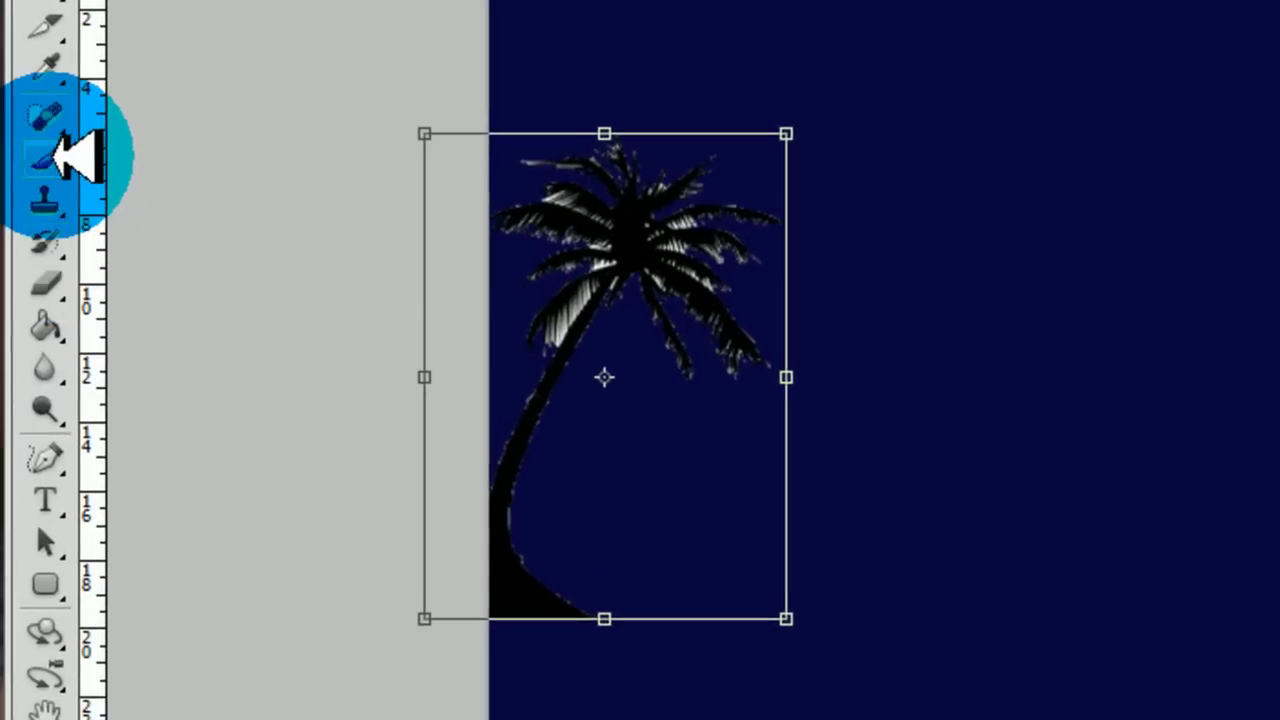
# Select the Brush tool with a soft round tip
pyautogui.click(45, 155)
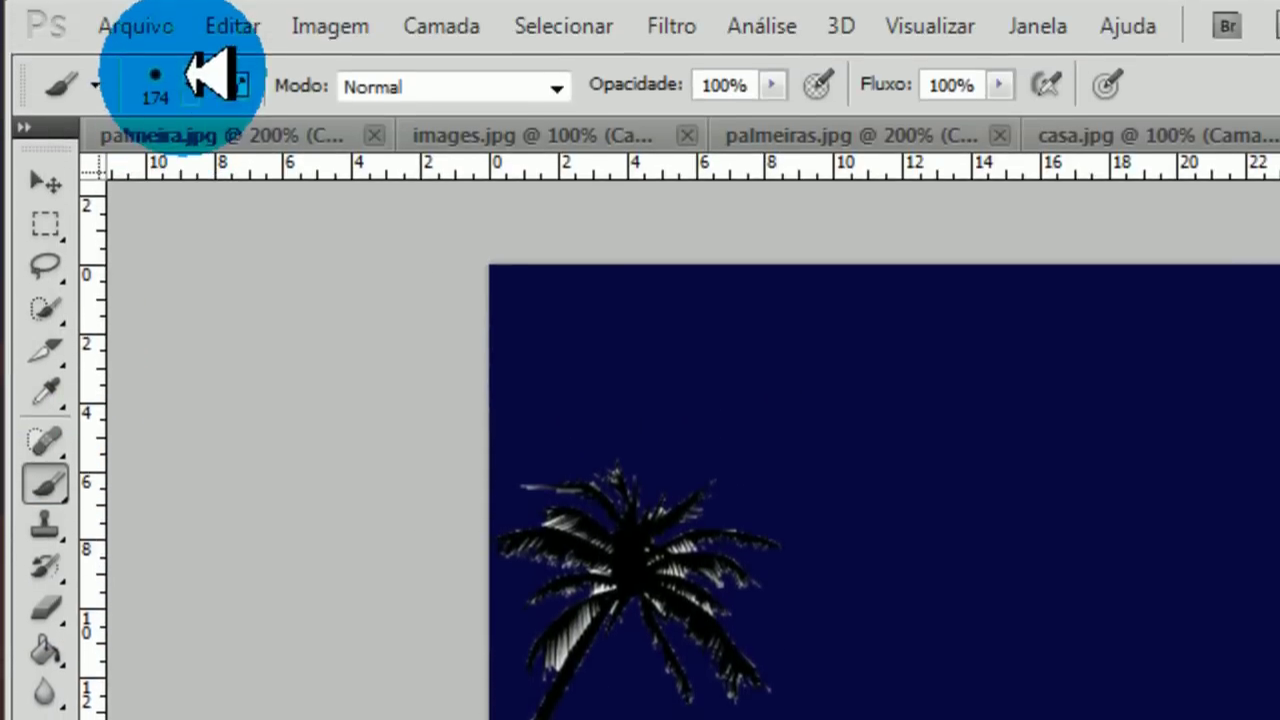
pyautogui.click(190, 95)
pyautogui.click(85, 345)
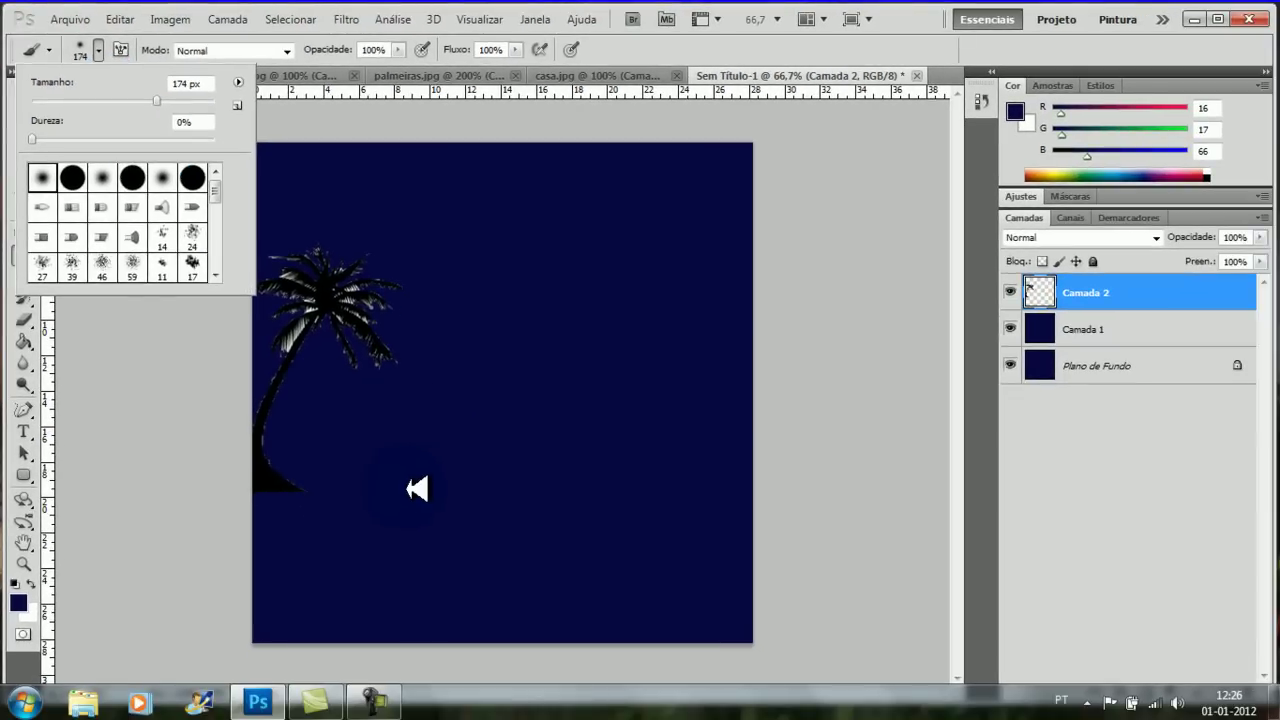
pyautogui.click(75, 573)
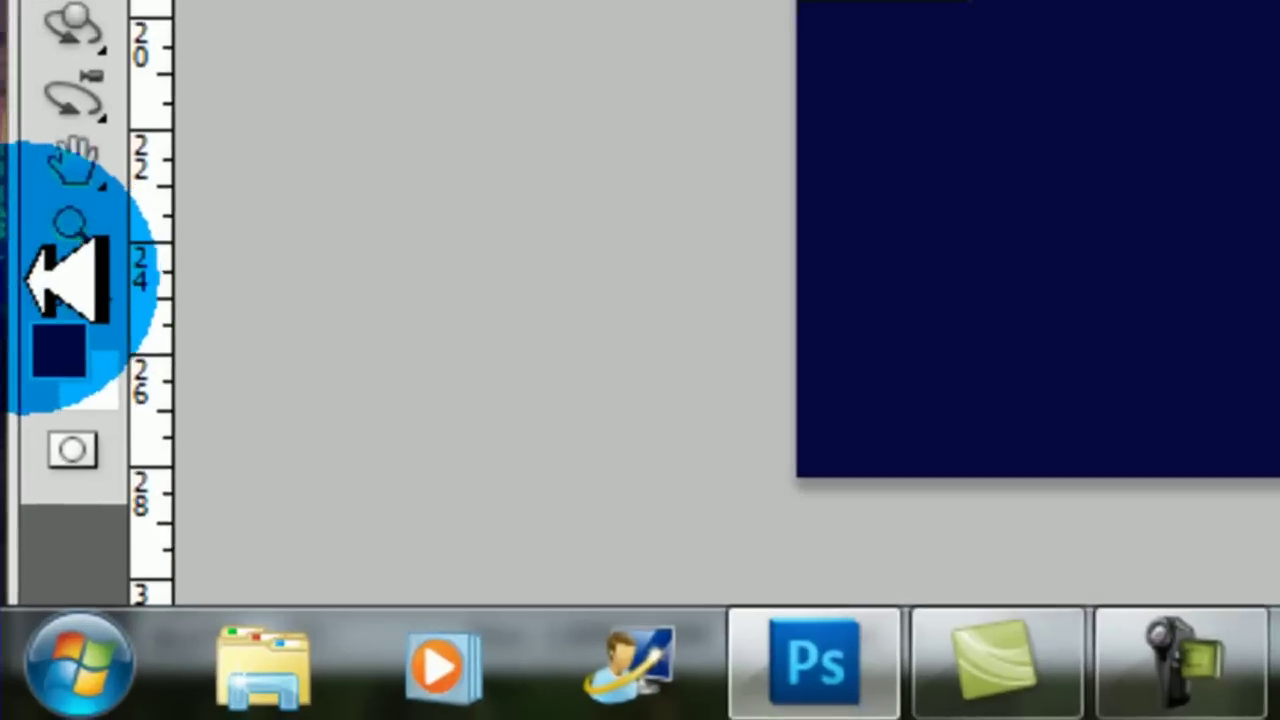
# Set the foreground to dark grey #3b3a3a with a hard round 174 px tip
pyautogui.click(40, 258)
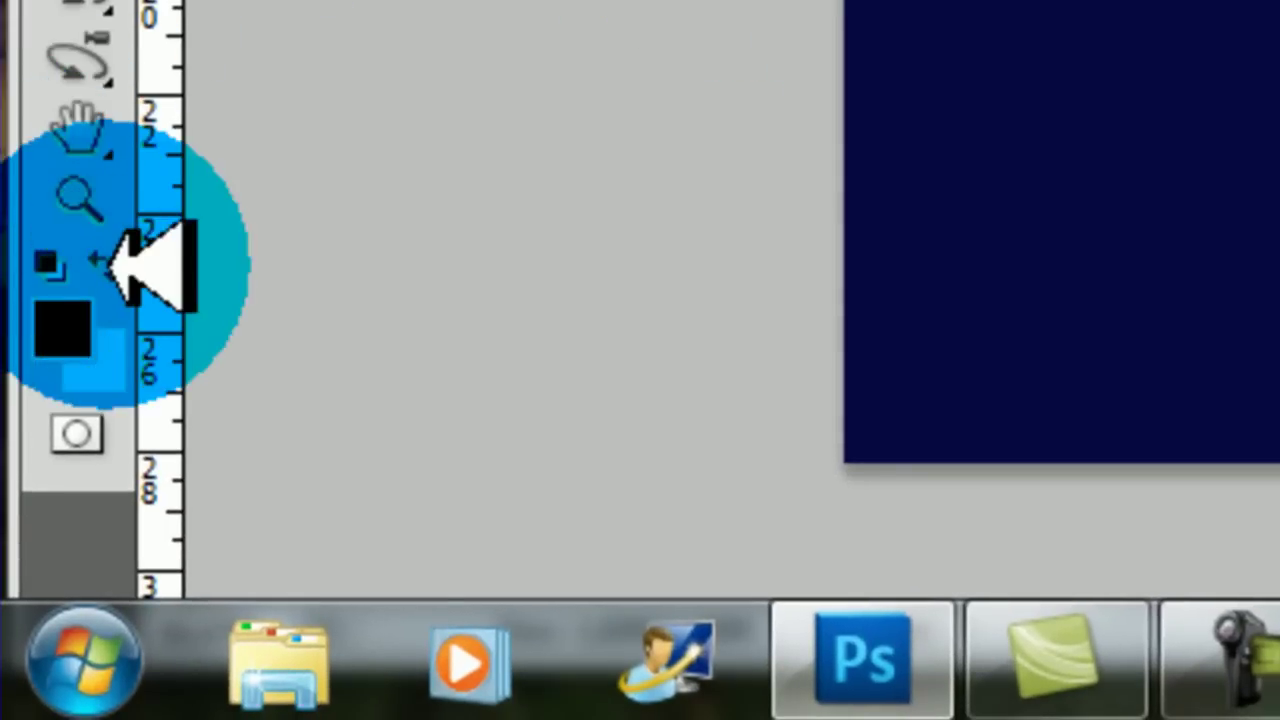
pyautogui.click(80, 328)
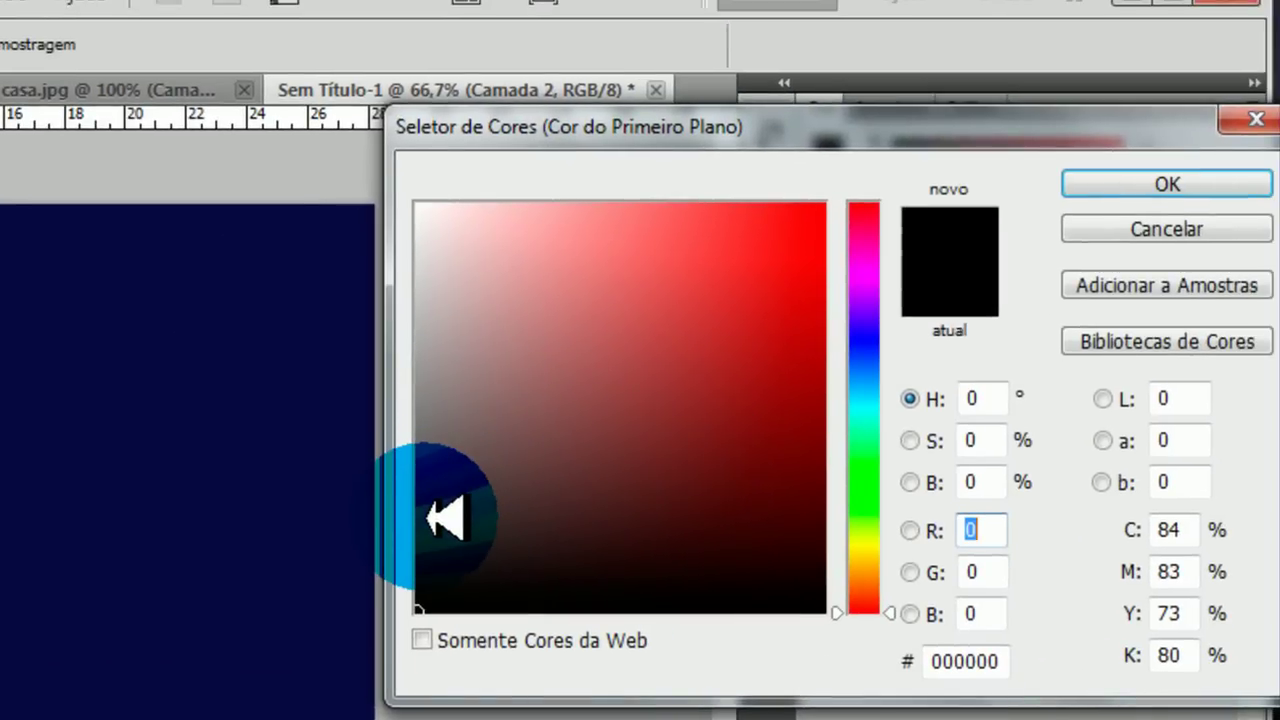
pyautogui.click(425, 518)
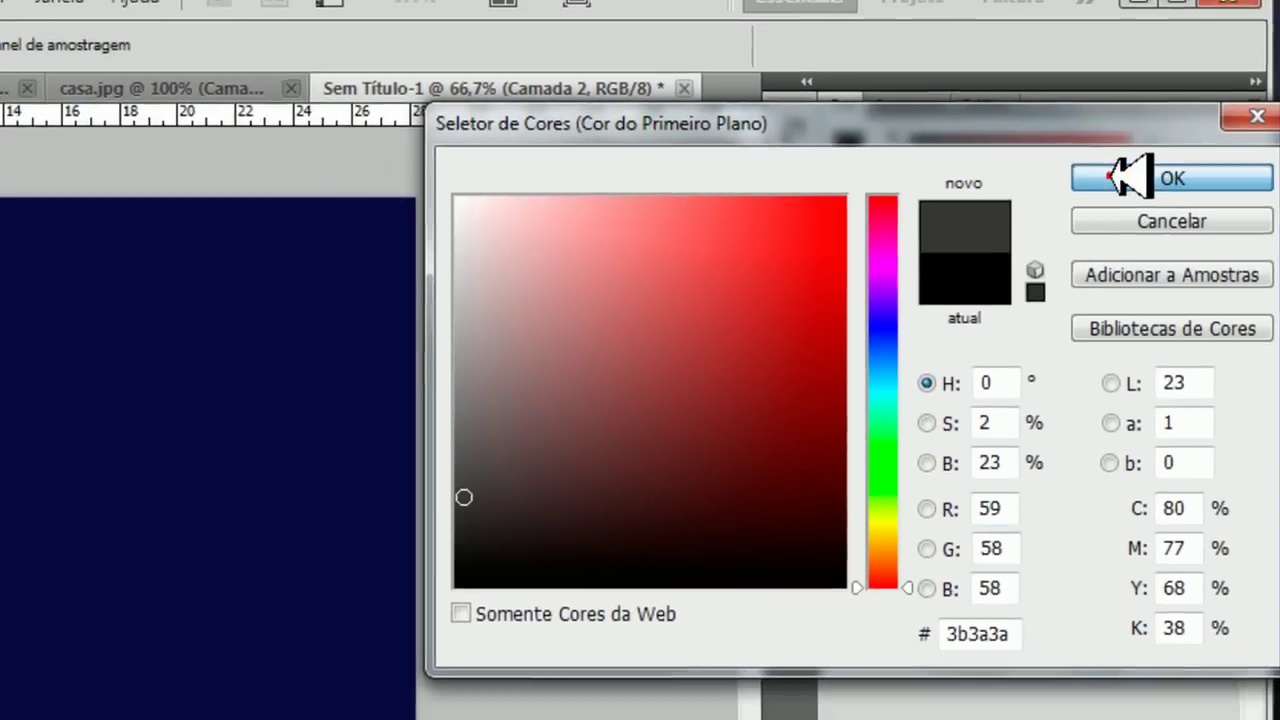
pyautogui.click(1120, 183)
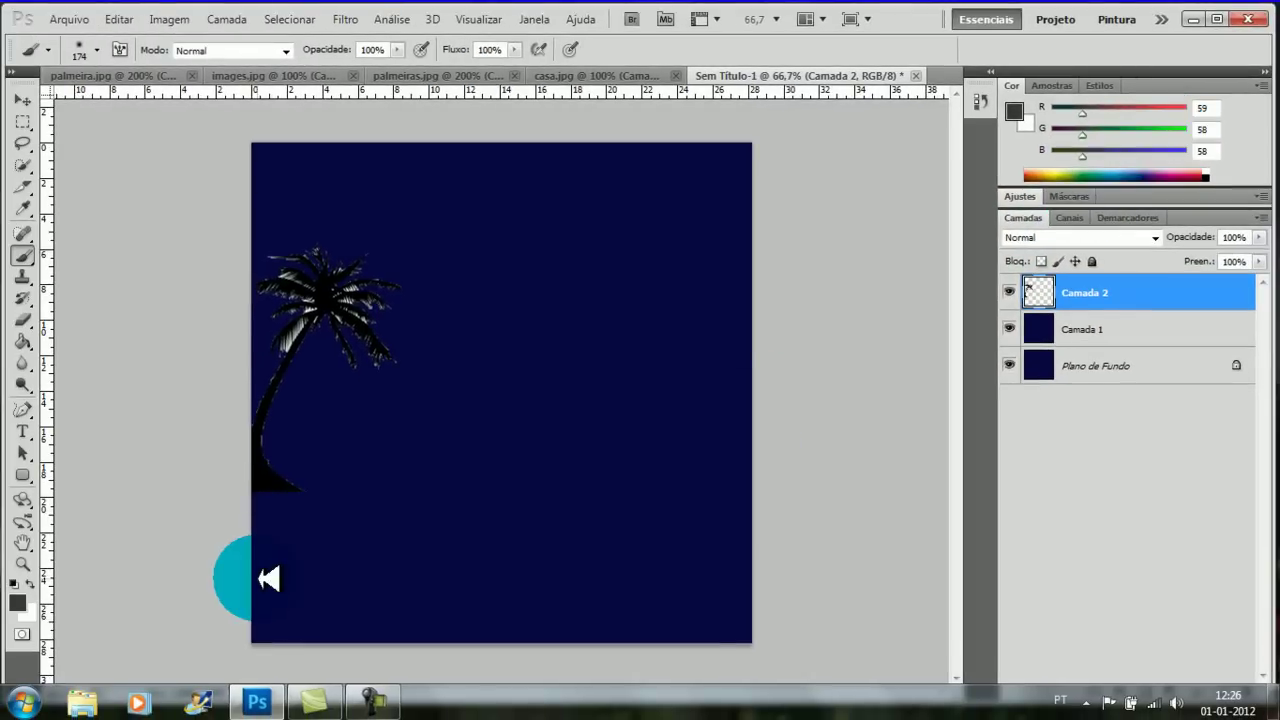
pyautogui.click(100, 48)
pyautogui.click(72, 177)
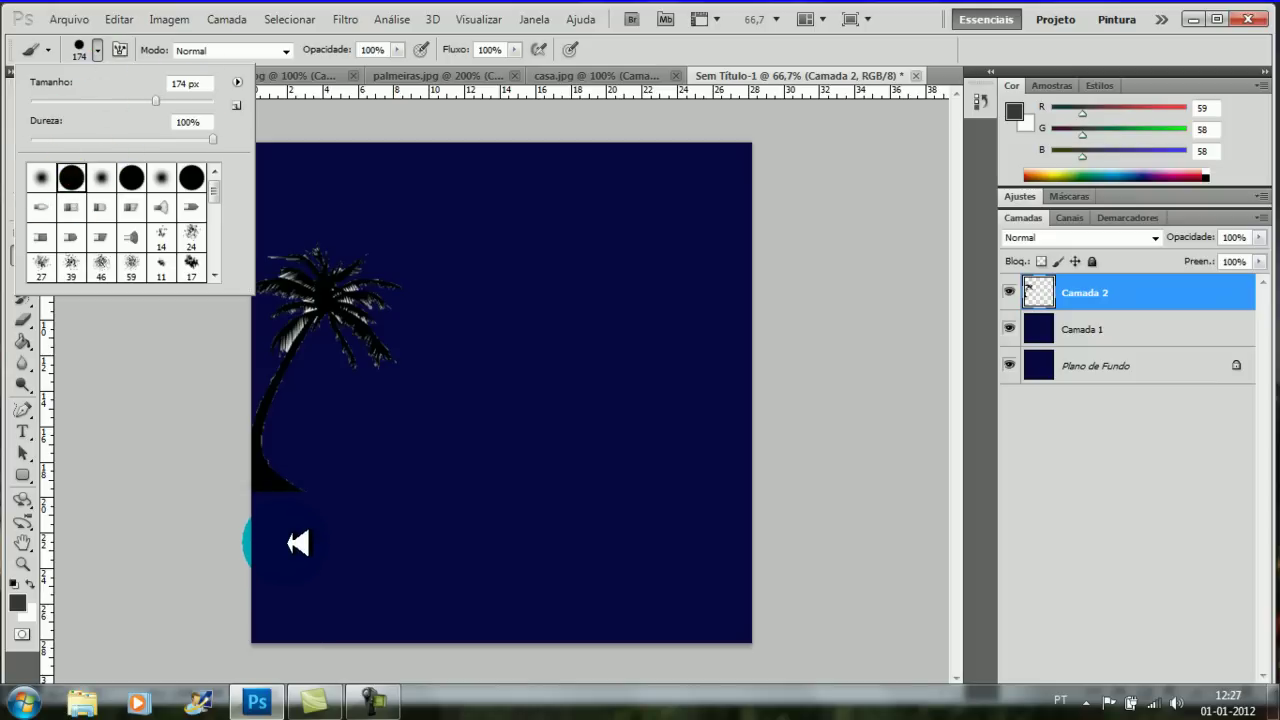
# Paint grey ground along the bottom, add layer Camada 3, and move to casa.jpg
pyautogui.click(298, 543)
pyautogui.moveTo(337, 563); pyautogui.dragTo(371, 571)
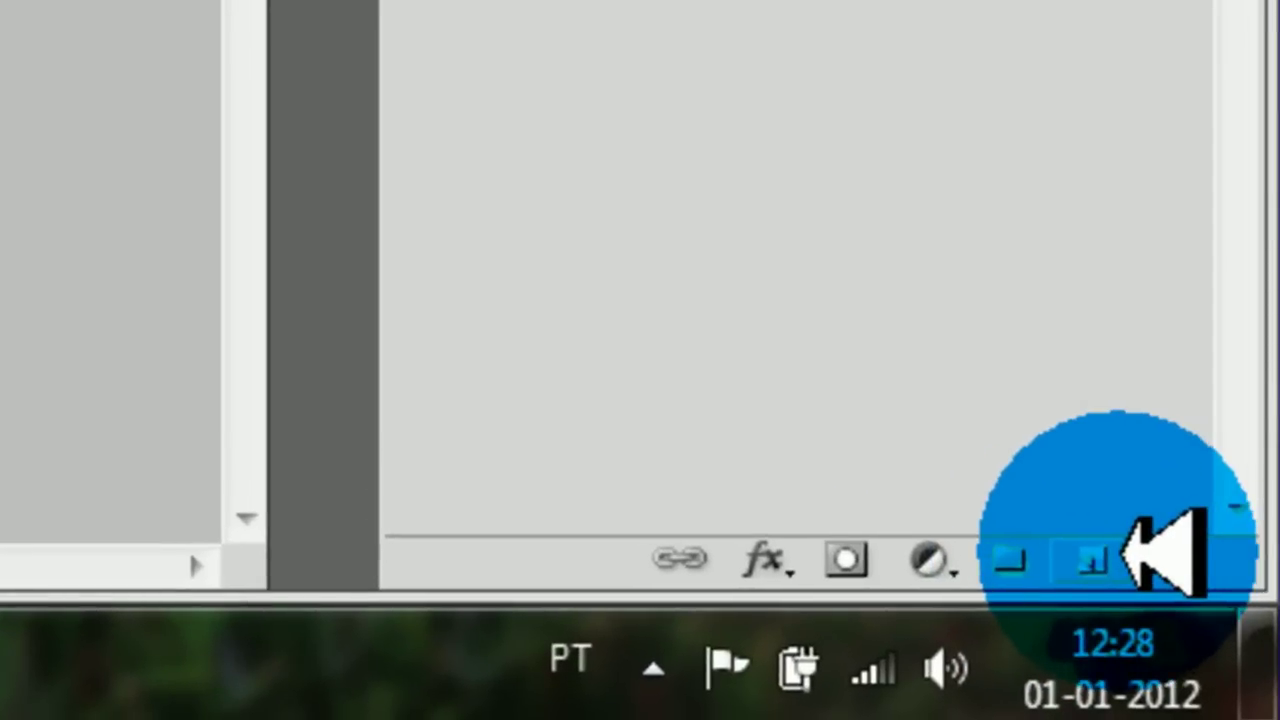
pyautogui.click(1116, 553)
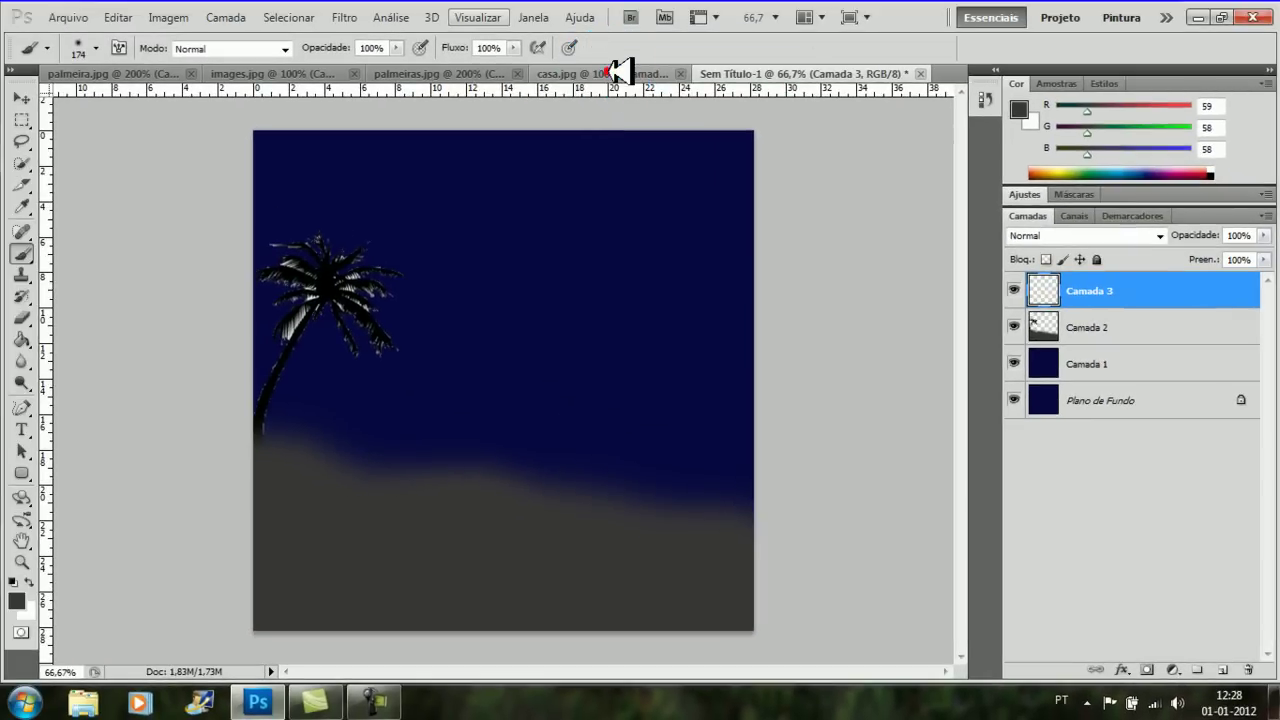
pyautogui.hotkey('ctrl', 'shift', 'Tab')
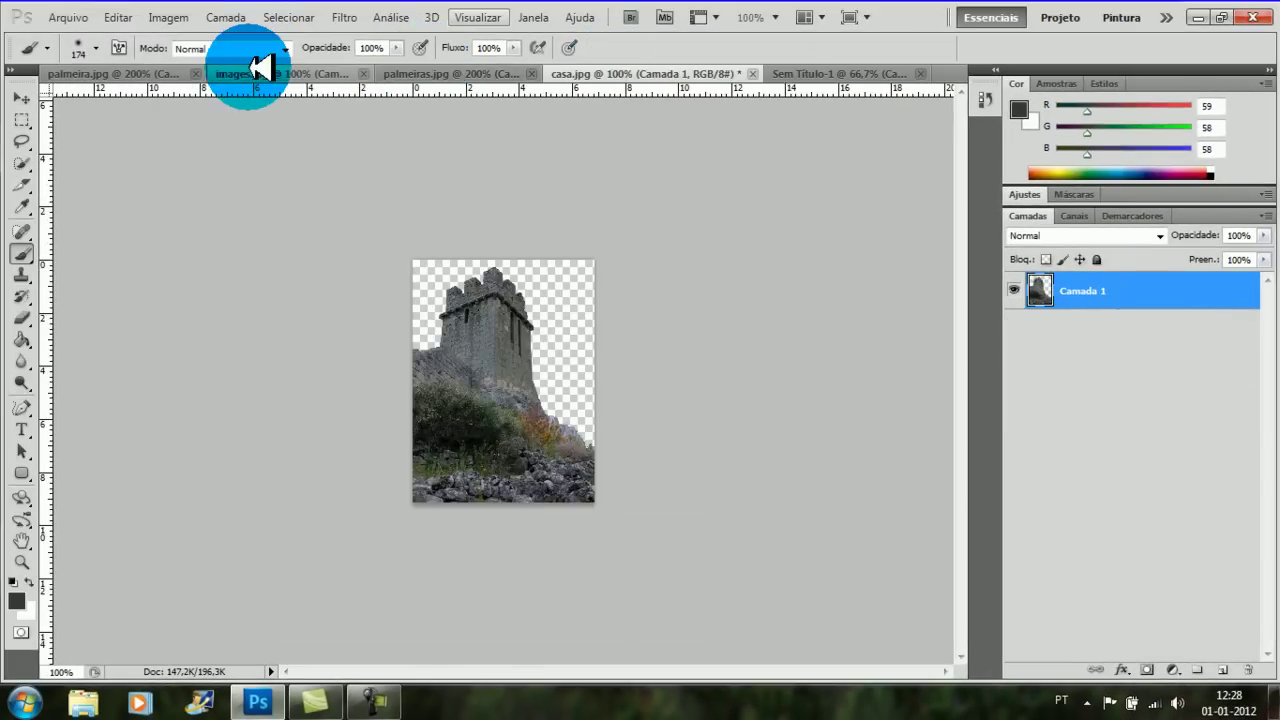
# Move the three camel riders from images.jpg onto the lower-right ground as Camada 4
pyautogui.click(258, 68)
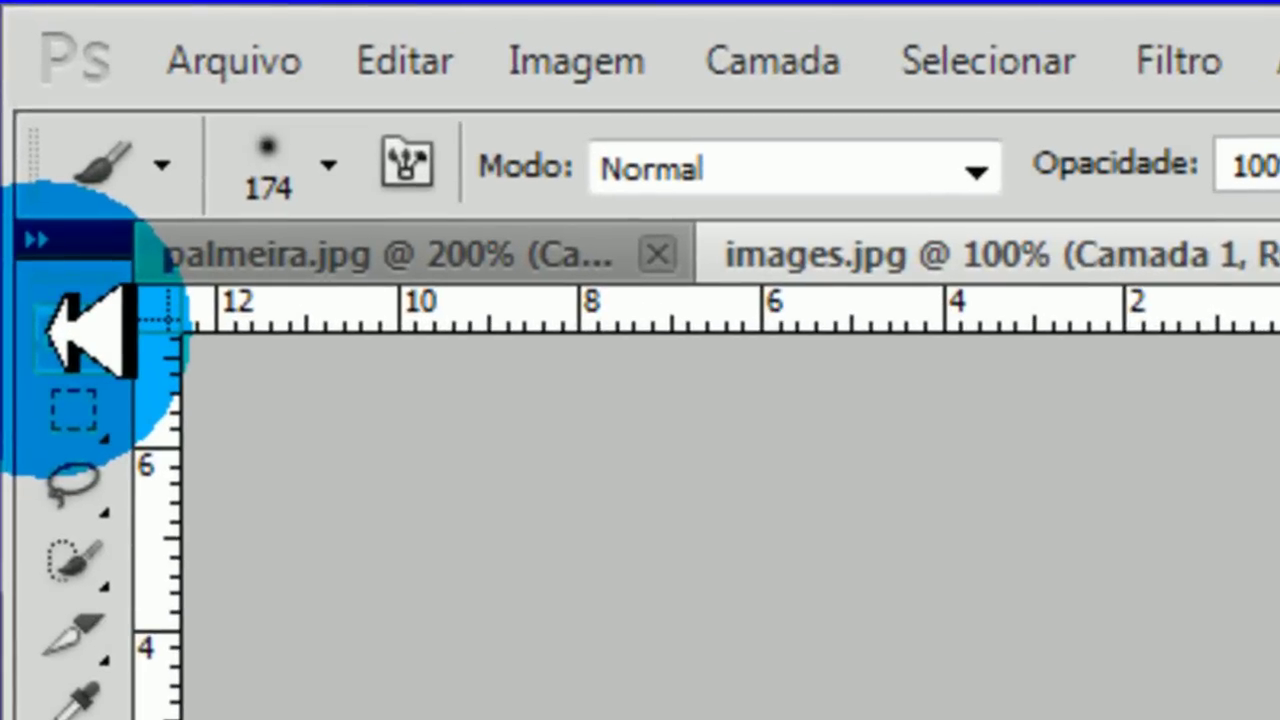
pyautogui.click(60, 330)
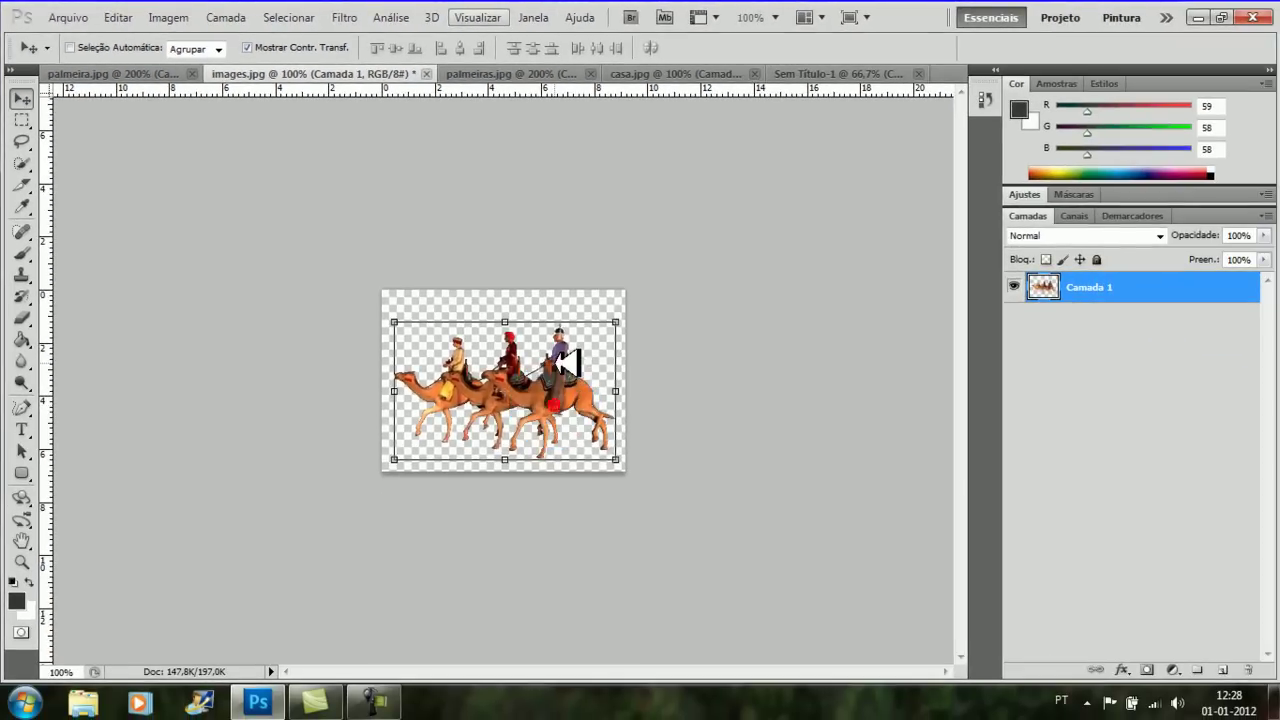
pyautogui.moveTo(567, 347); pyautogui.dragTo(721, 442)
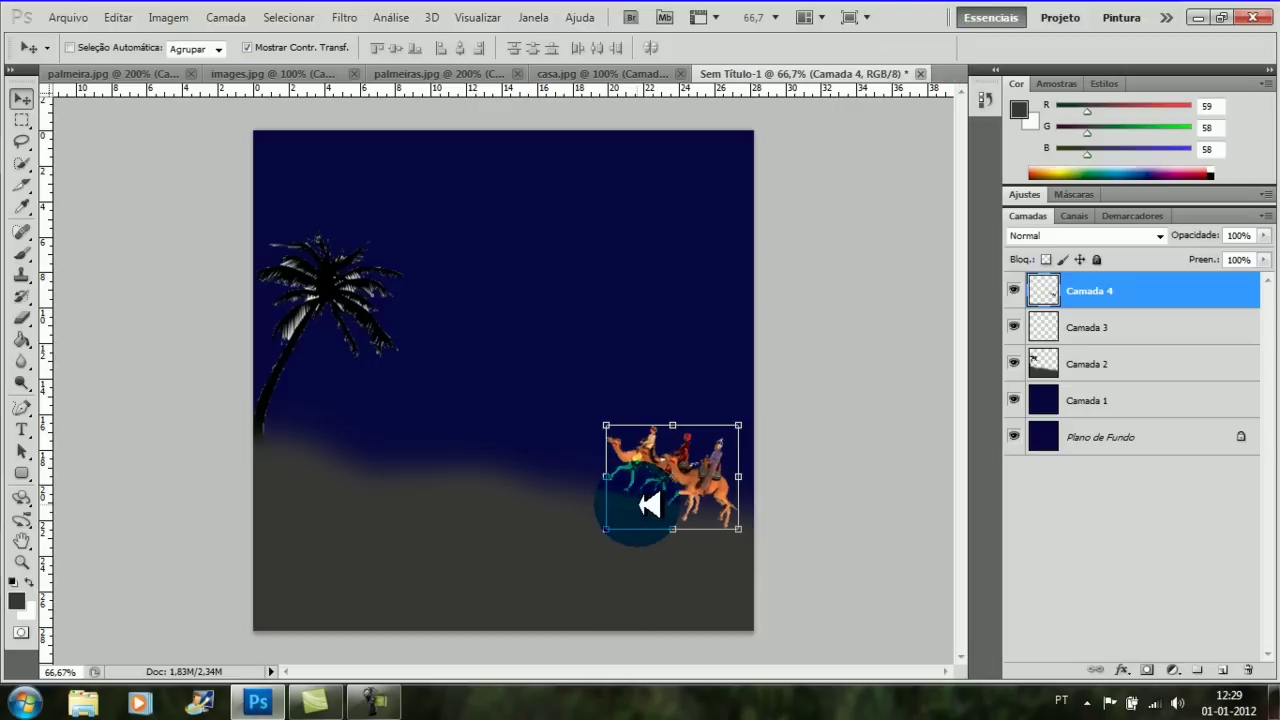
pyautogui.click(22, 121)
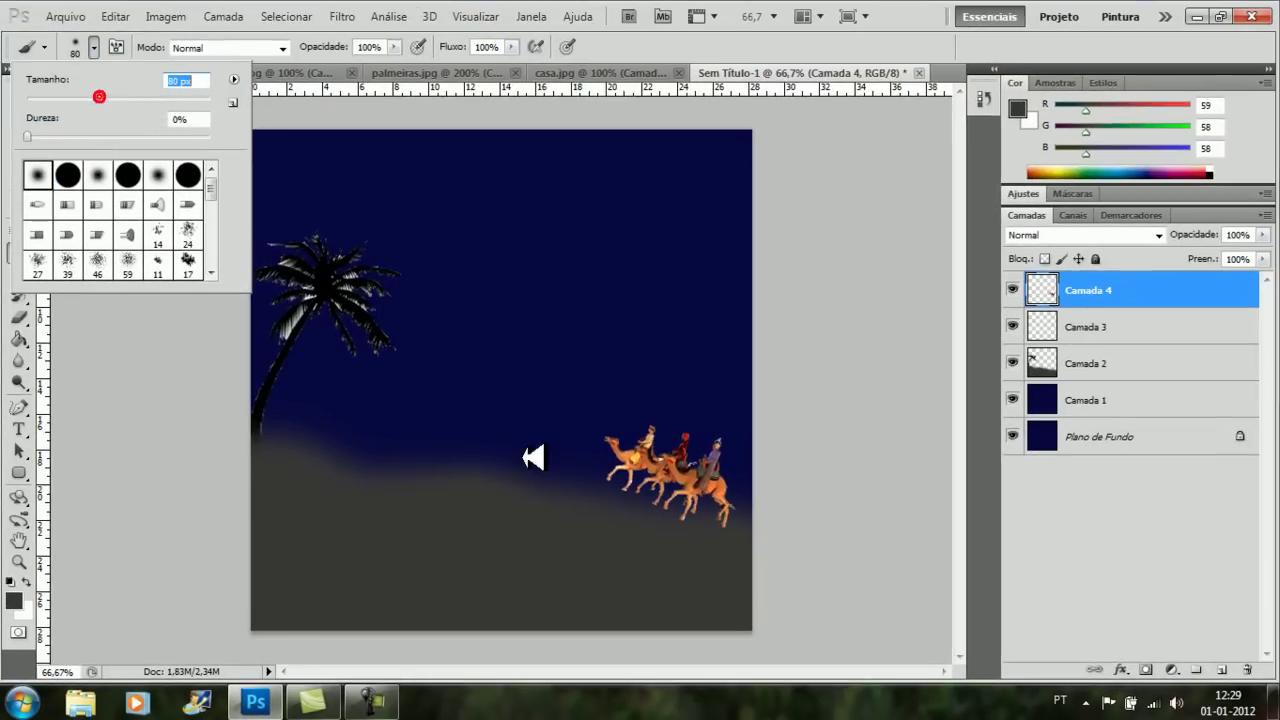
# Paint soft 80 px grey ground rising under the camels
pyautogui.click(637, 510)
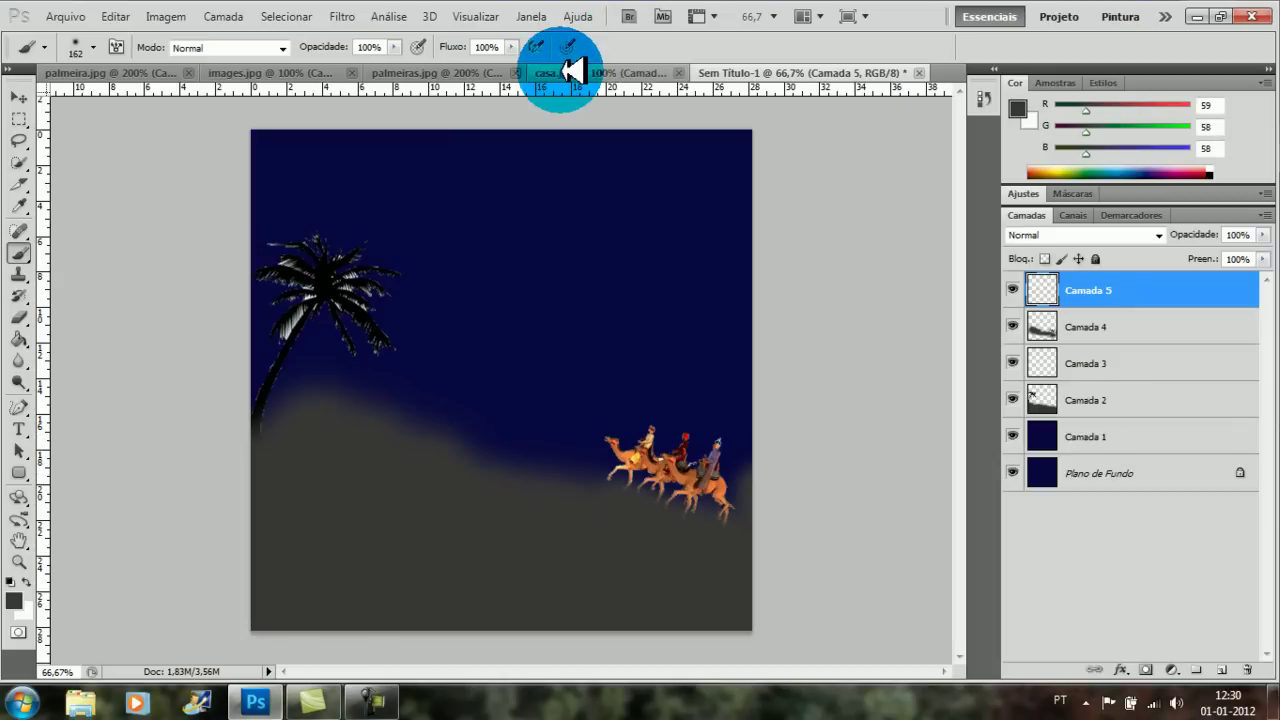
# Place the casa.jpg castle behind the left palm as Camada 6 at 80% opacity
pyautogui.click(562, 72)
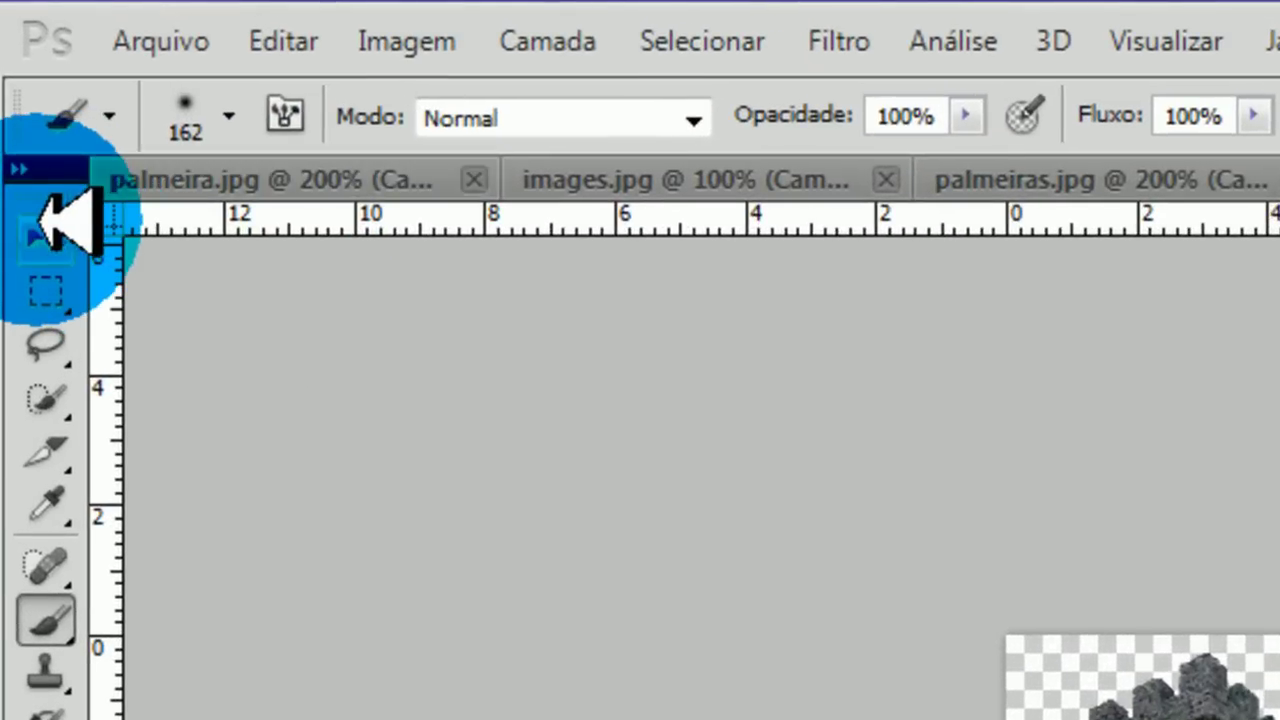
pyautogui.click(45, 222)
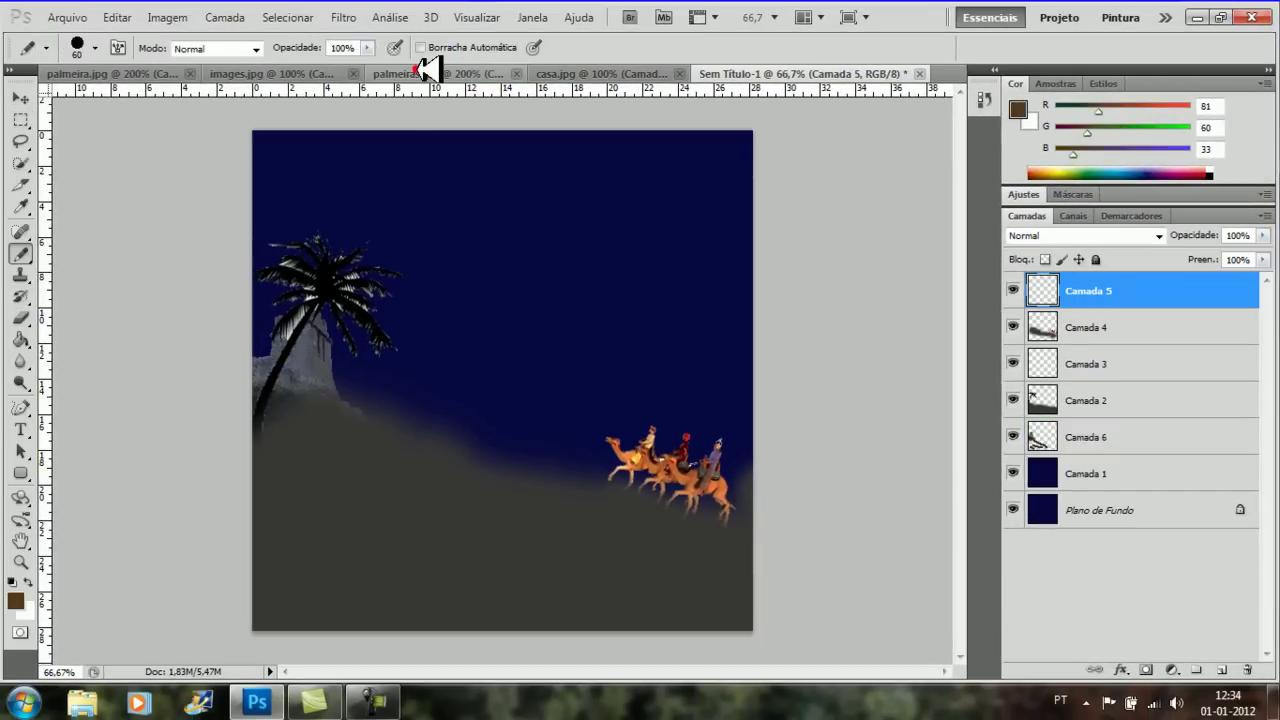
pyautogui.click(426, 72)
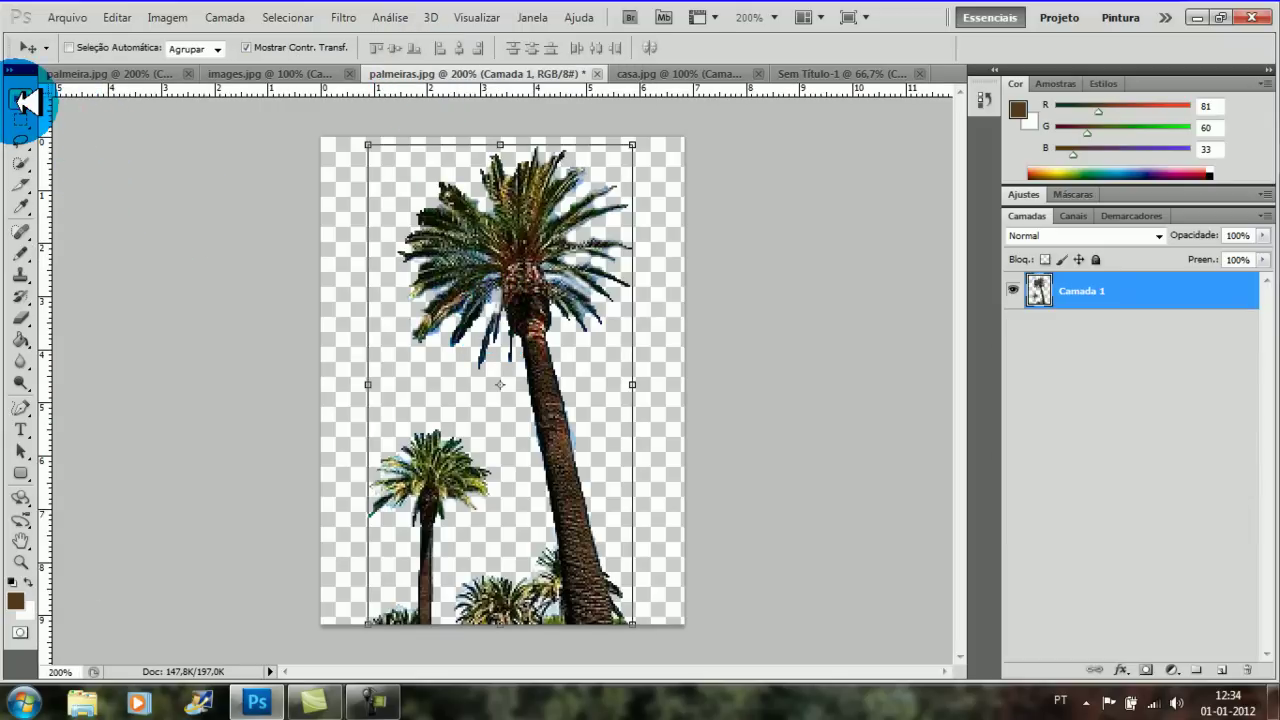
# Drag the palm trees behind the camels at 32% opacity and add layer Camada 8
pyautogui.moveTo(462, 320); pyautogui.dragTo(627, 398)
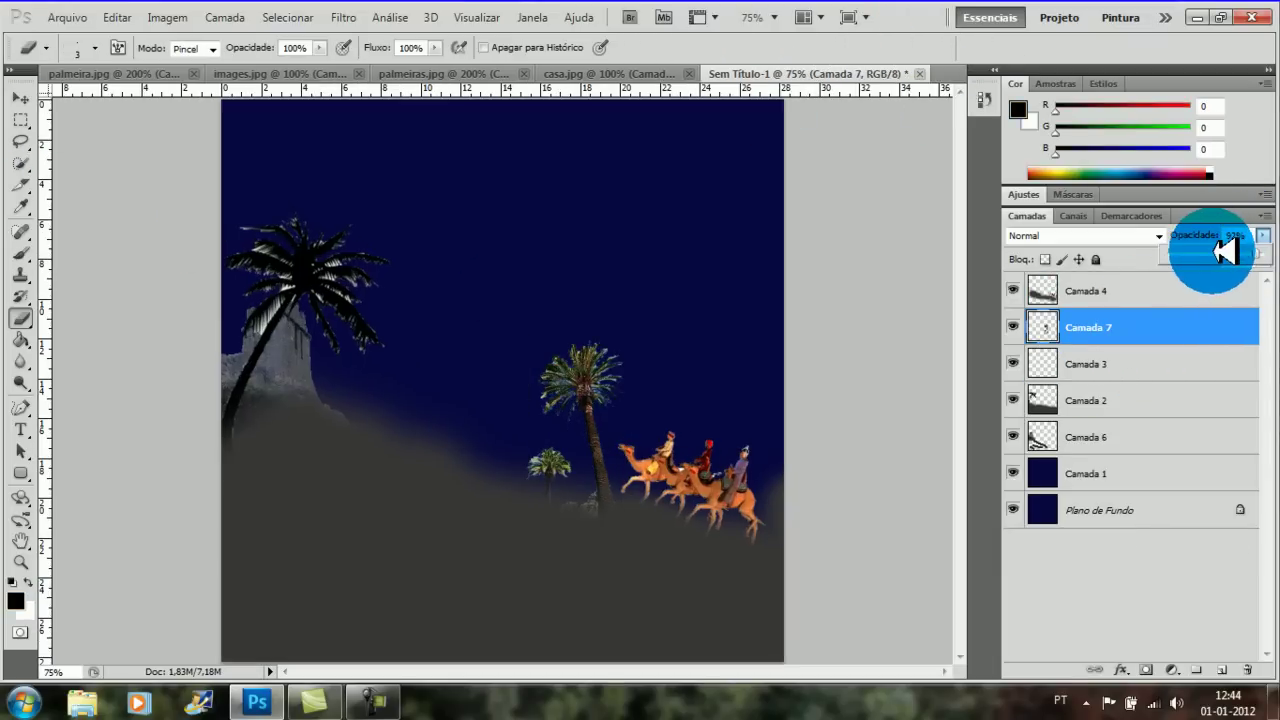
pyautogui.moveTo(1225, 252); pyautogui.dragTo(1210, 257)
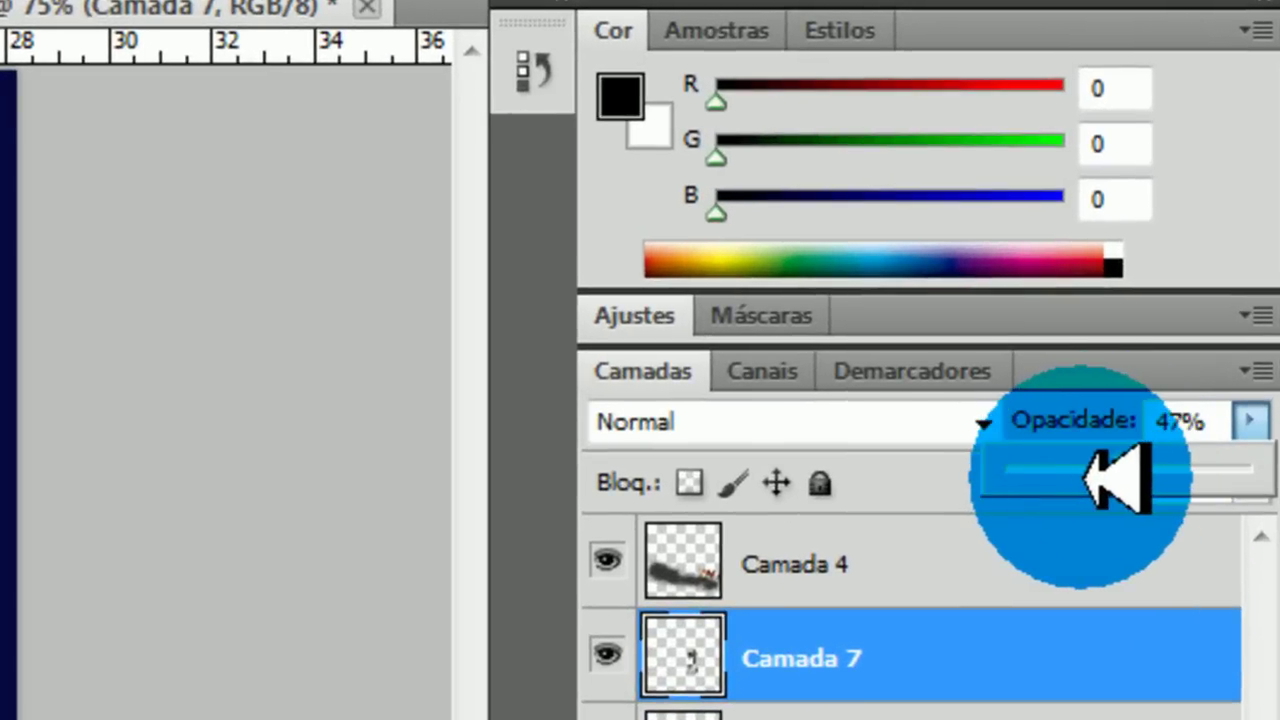
pyautogui.moveTo(1088, 478); pyautogui.dragTo(1085, 470)
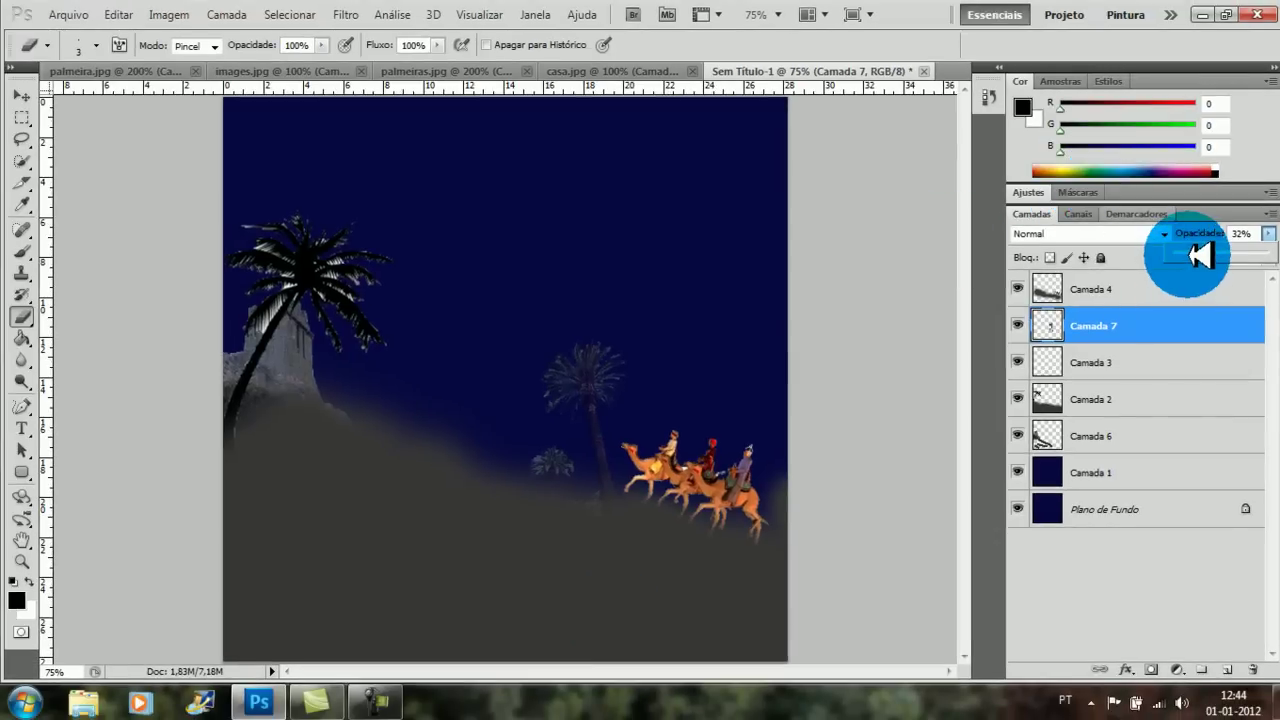
pyautogui.press('b')
pyautogui.click(28, 581)
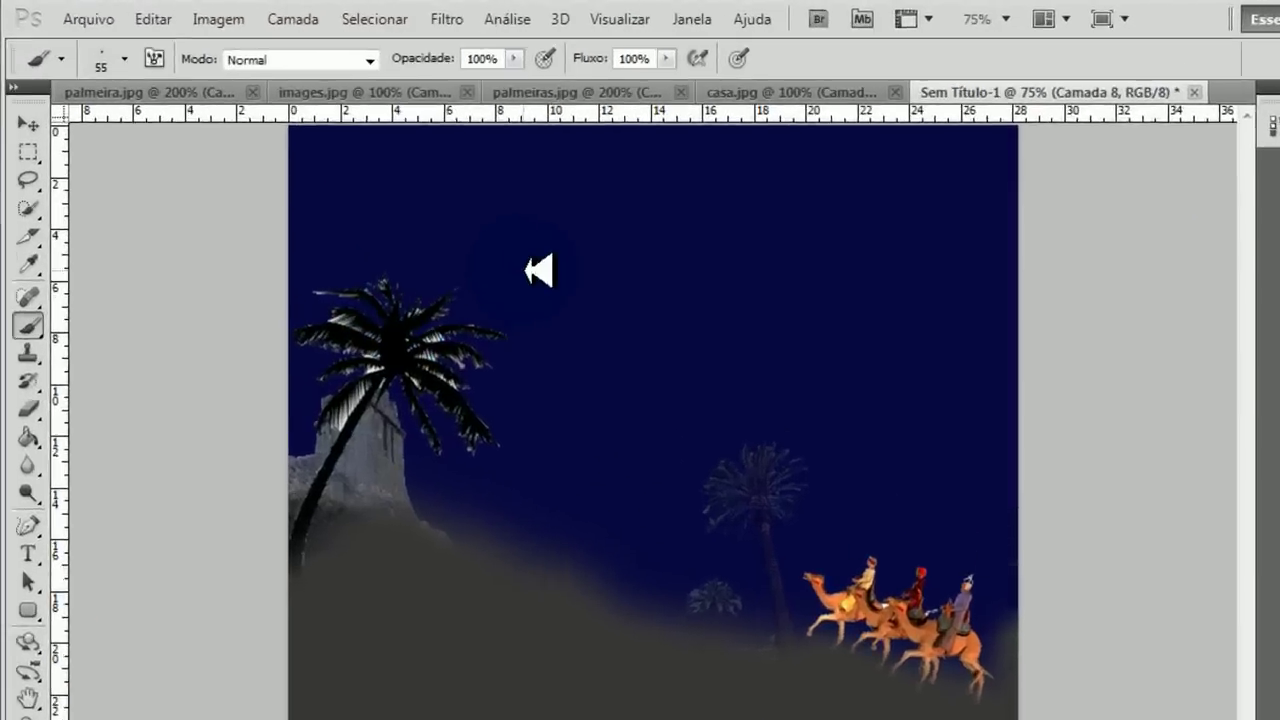
# Stamp a white sparkle star in the upper-left sky using a 139 px star brush tip
pyautogui.click(243, 115)
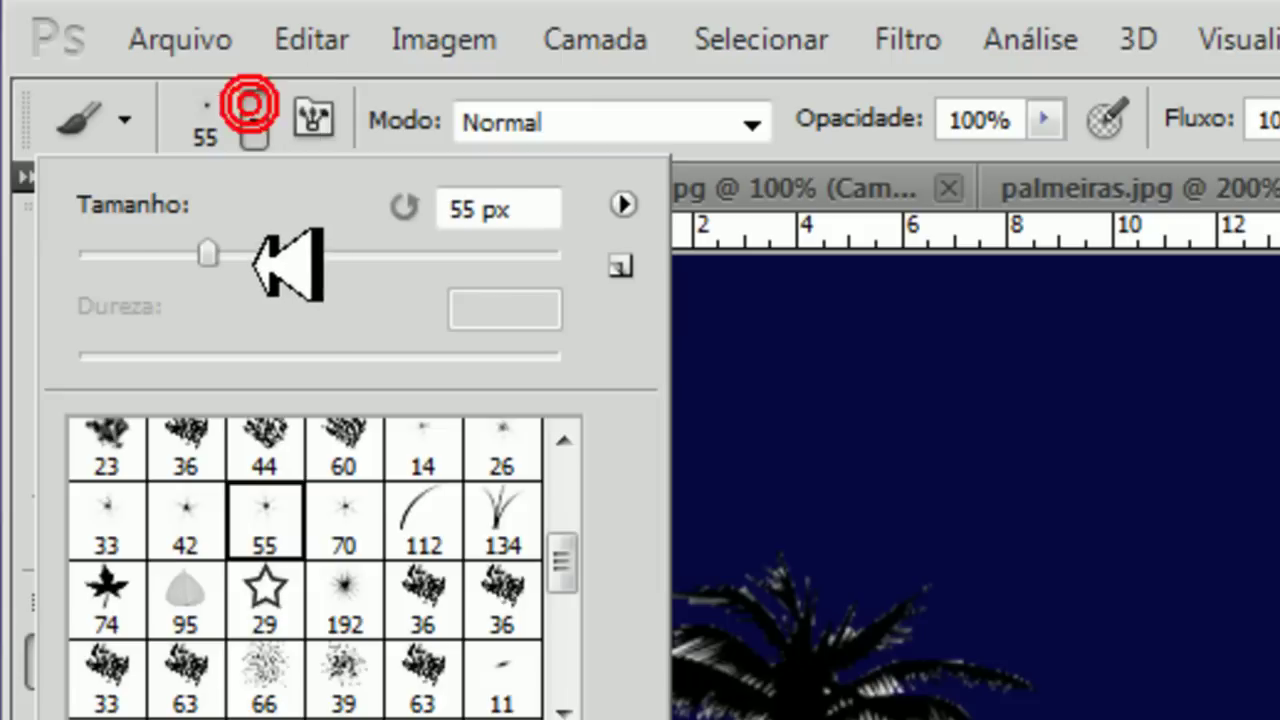
pyautogui.moveTo(330, 245); pyautogui.dragTo(297, 249)
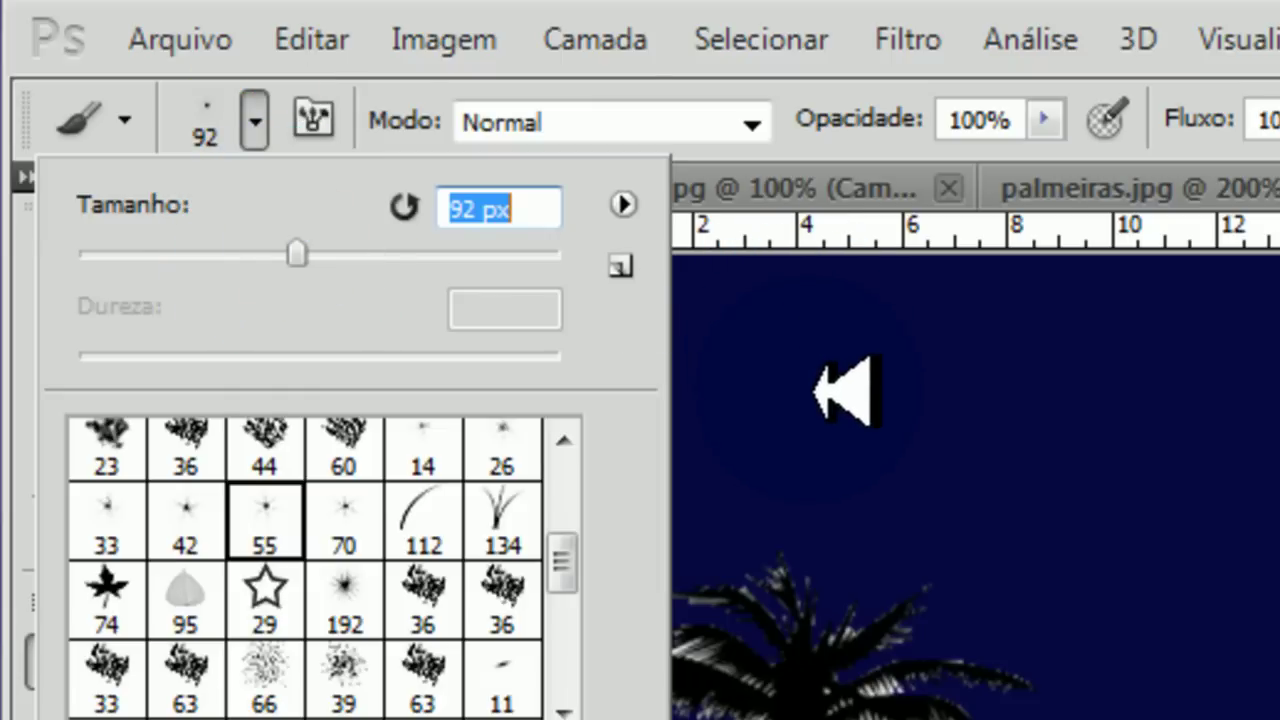
pyautogui.click(806, 390)
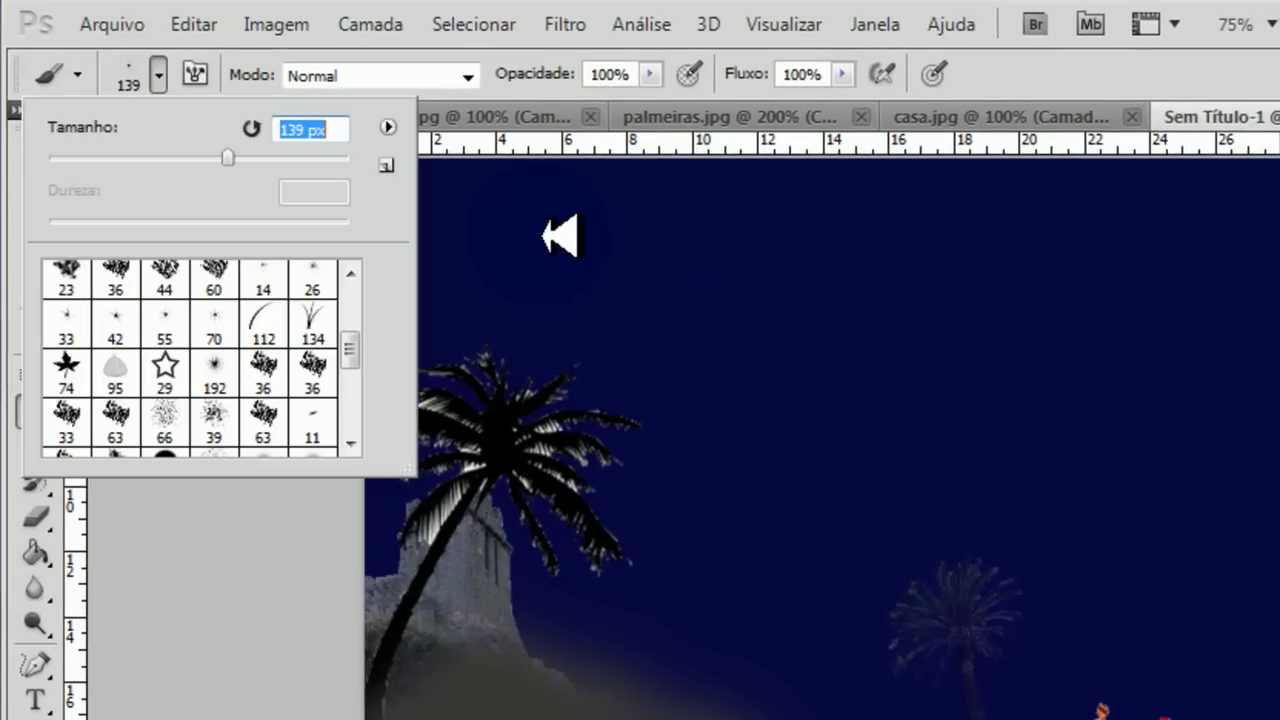
pyautogui.click(557, 237)
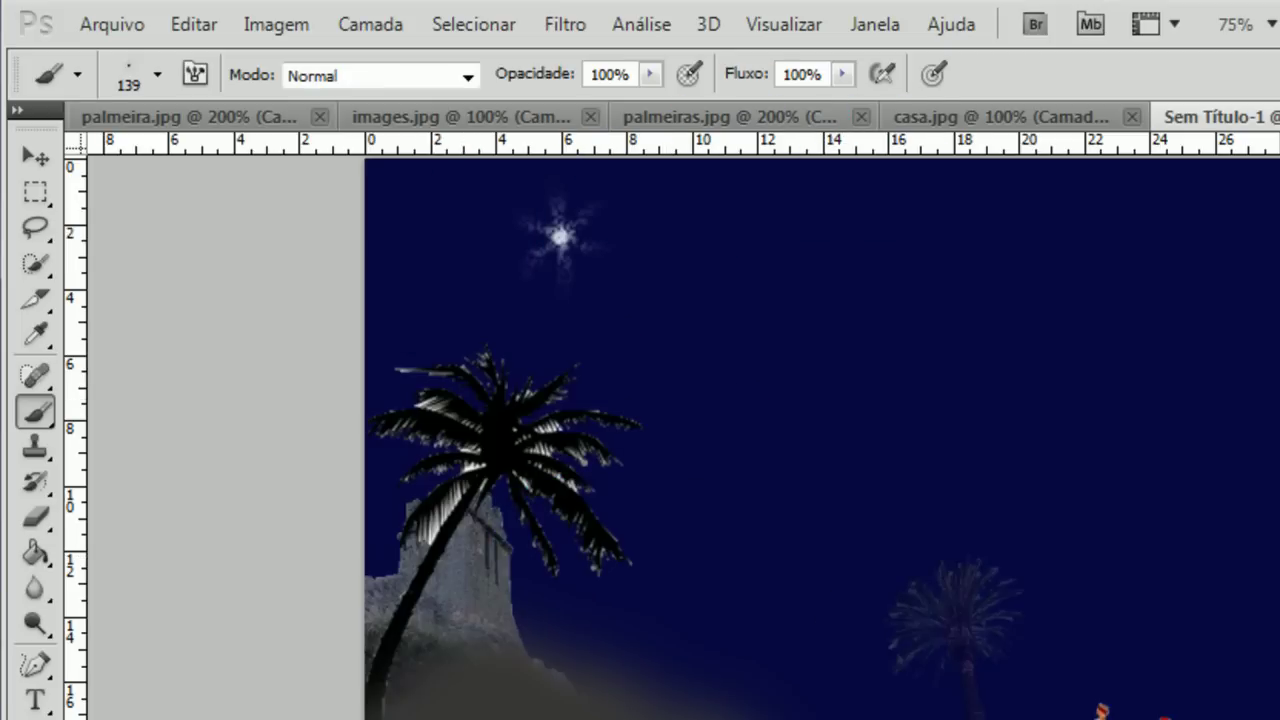
# Dab small white stars across the sky with the 33 px star brush, then add a new empty layer
pyautogui.click(157, 75)
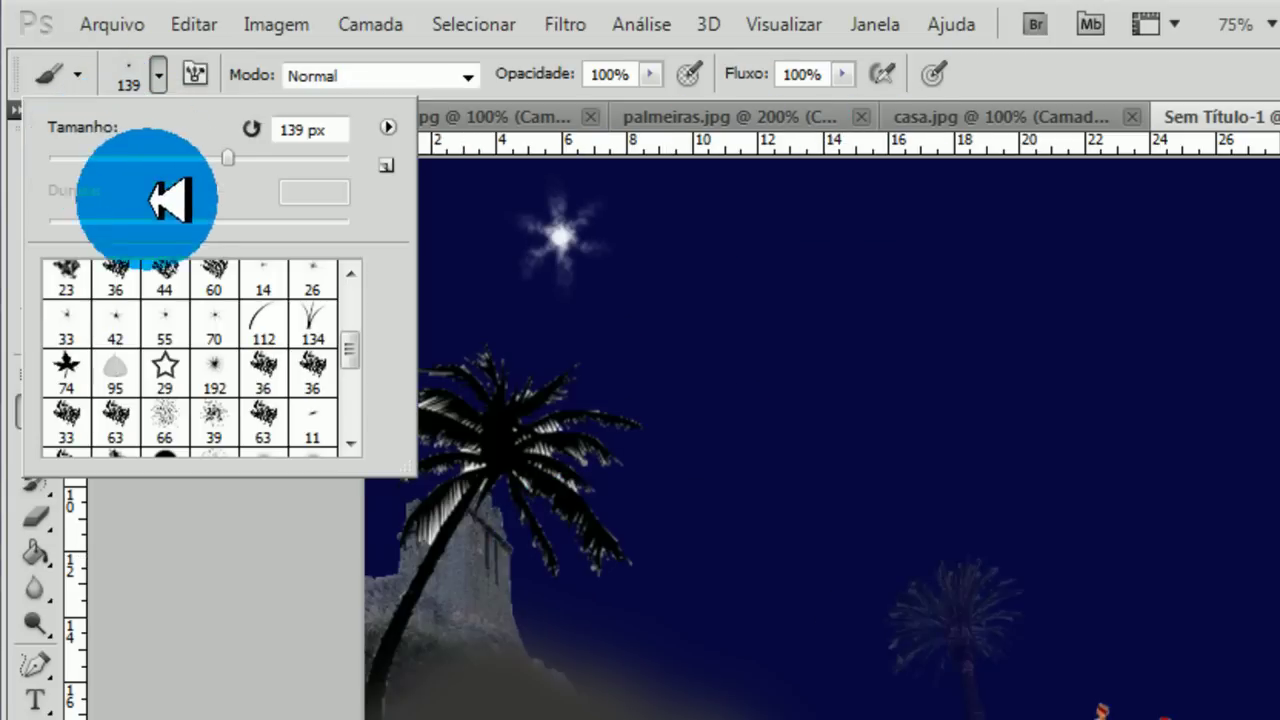
pyautogui.click(65, 322)
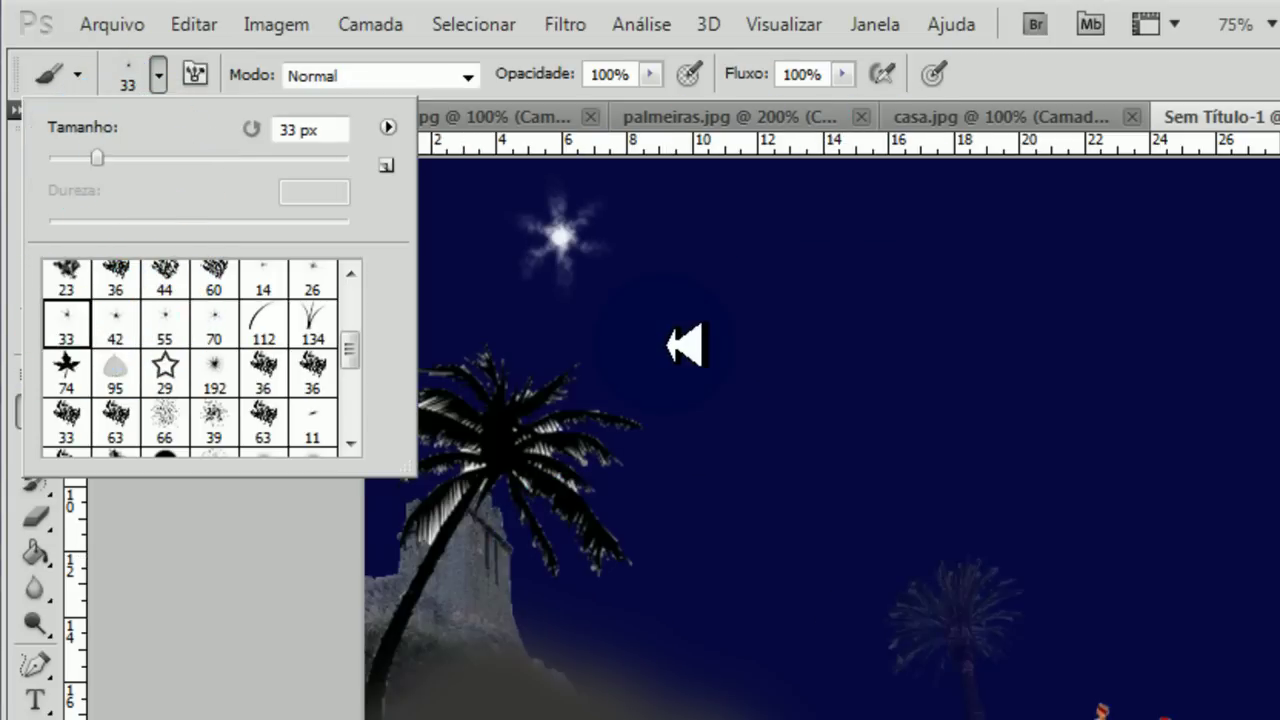
pyautogui.click(664, 345)
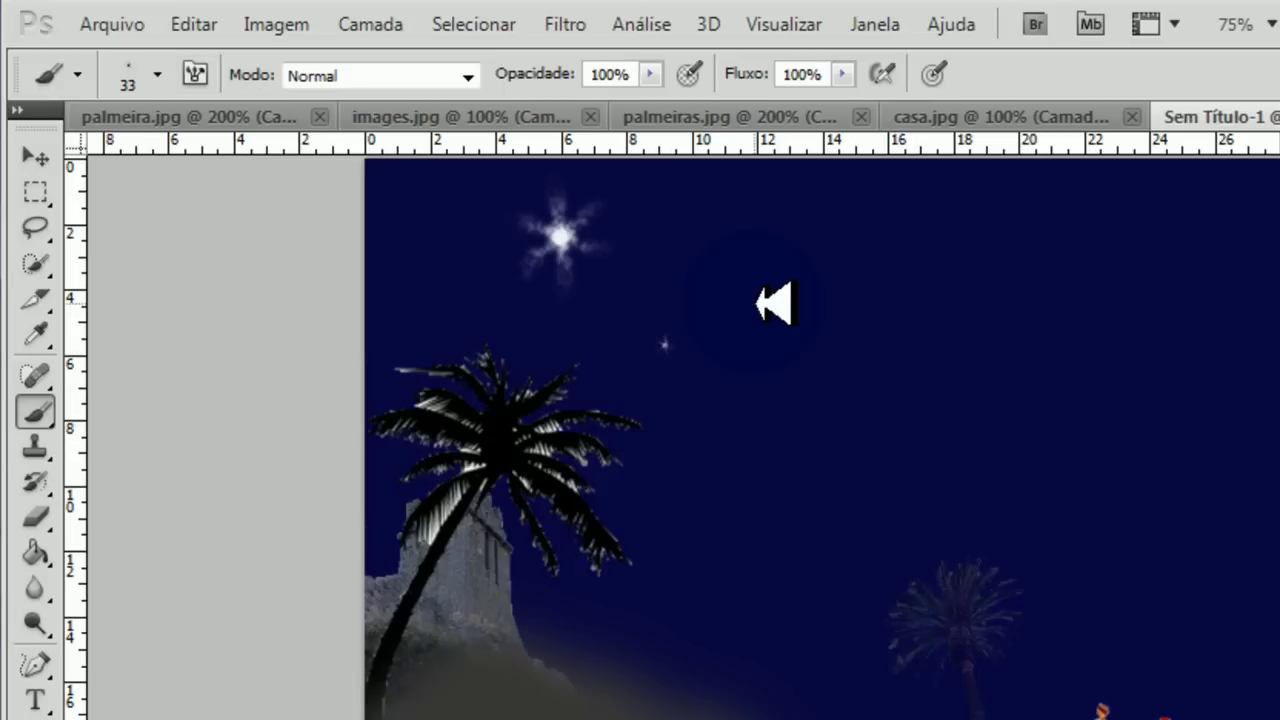
pyautogui.click(875, 485)
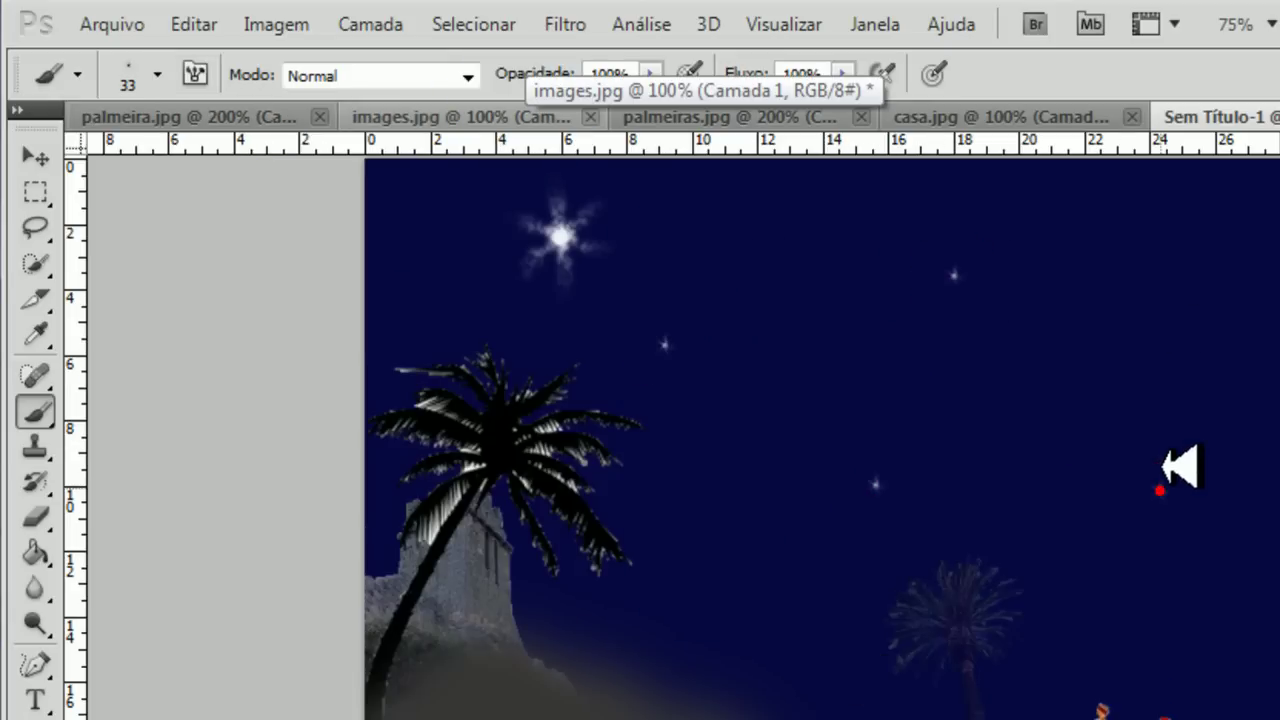
pyautogui.click(750, 592)
pyautogui.click(749, 335)
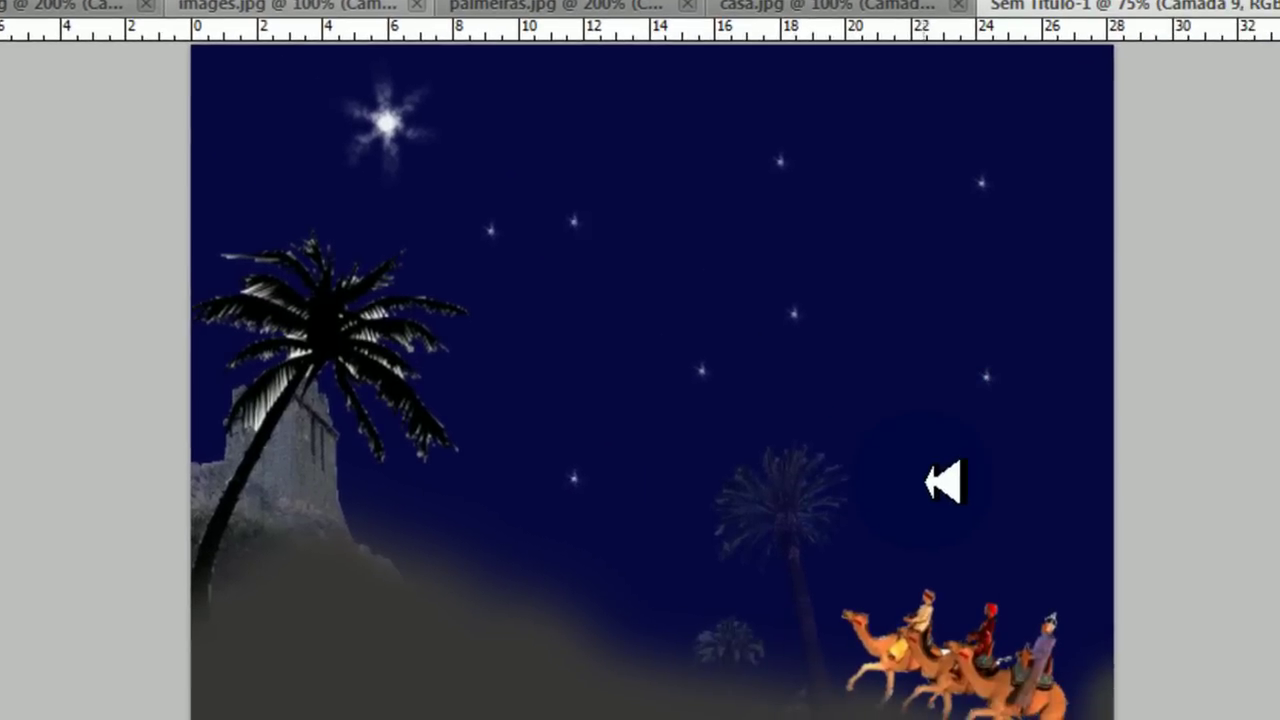
pyautogui.click(882, 106)
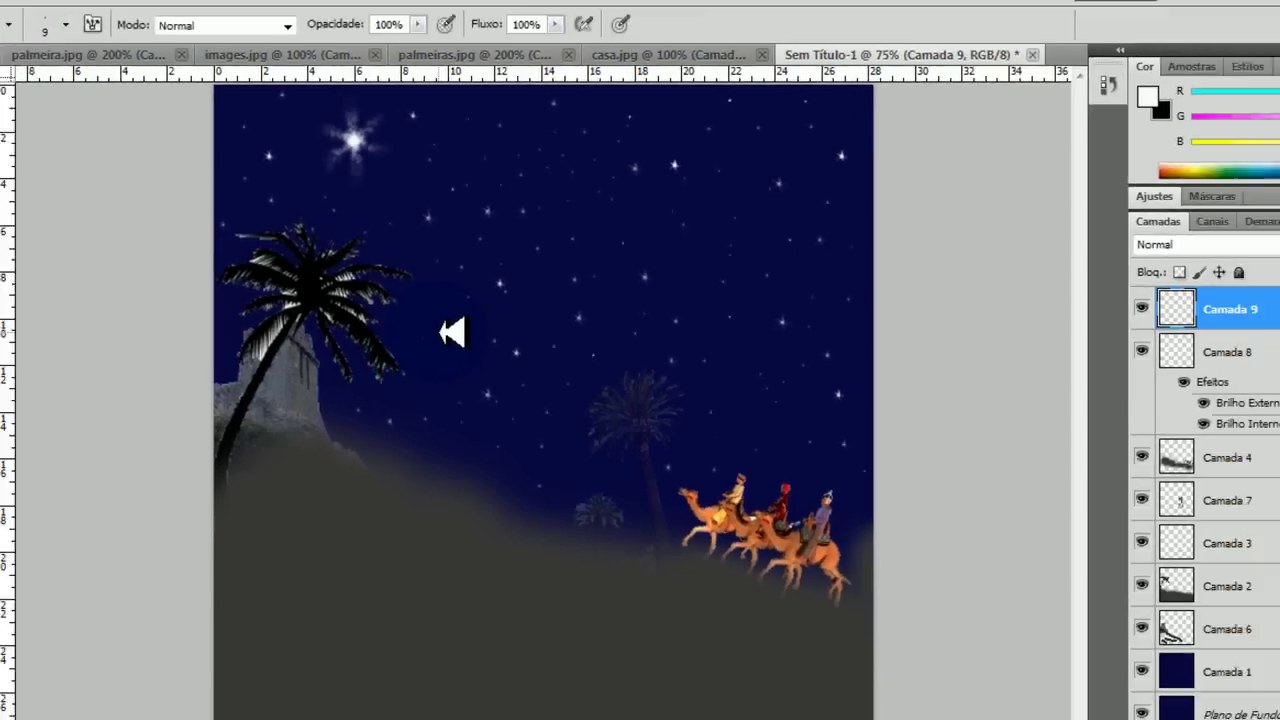
pyautogui.hotkey('ctrl', 'shift', 'alt', 'n')
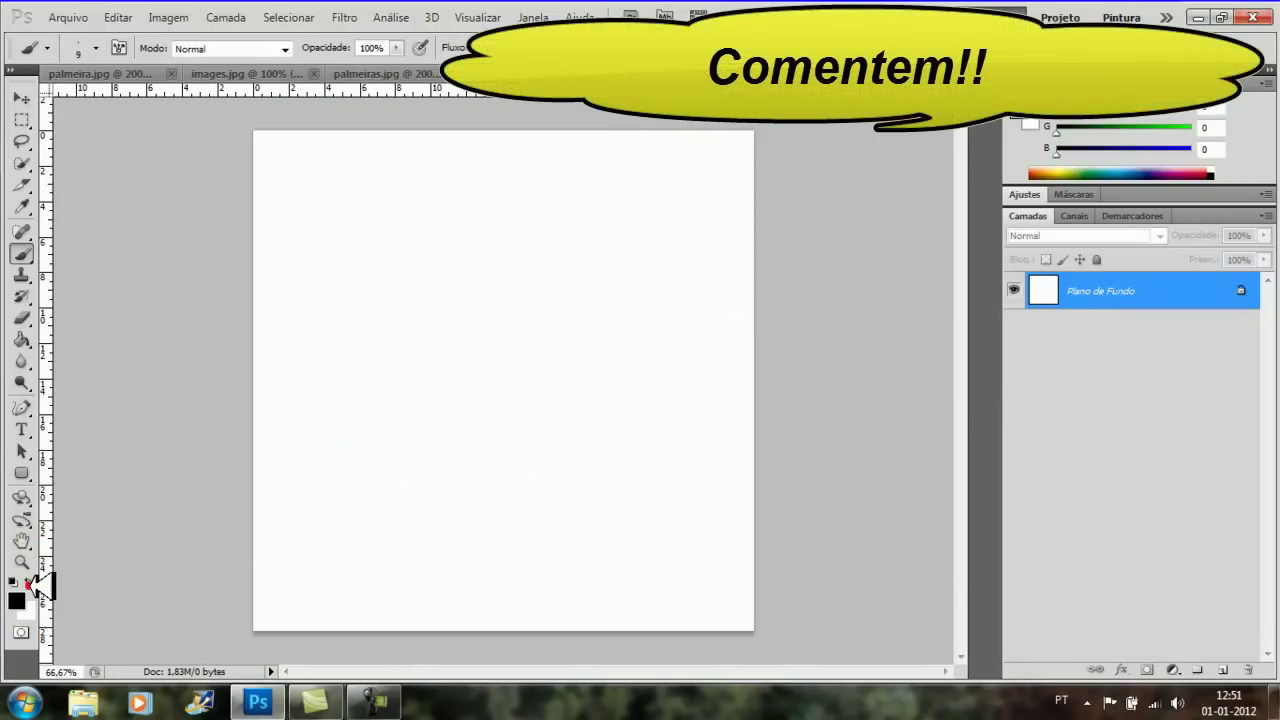
# Fill the new canvas black and render a 35mm Prime lens flare at 133% brightness
pyautogui.click(22, 340)
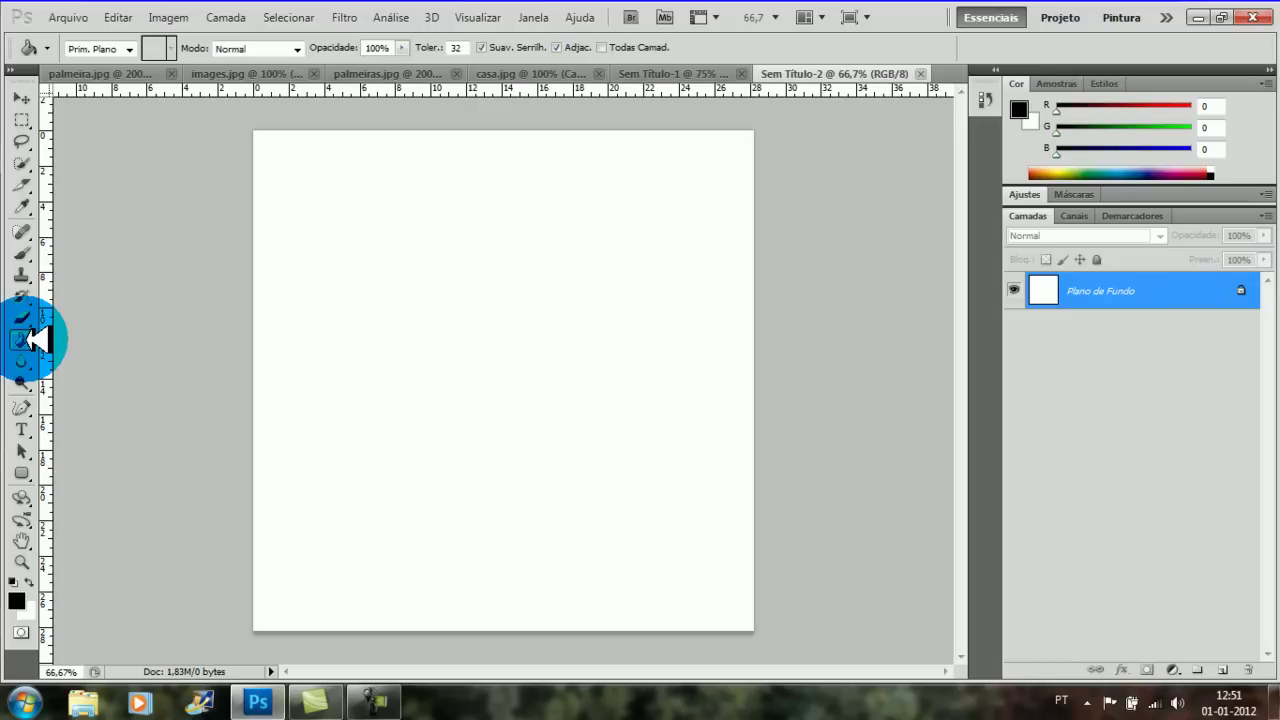
pyautogui.click(303, 285)
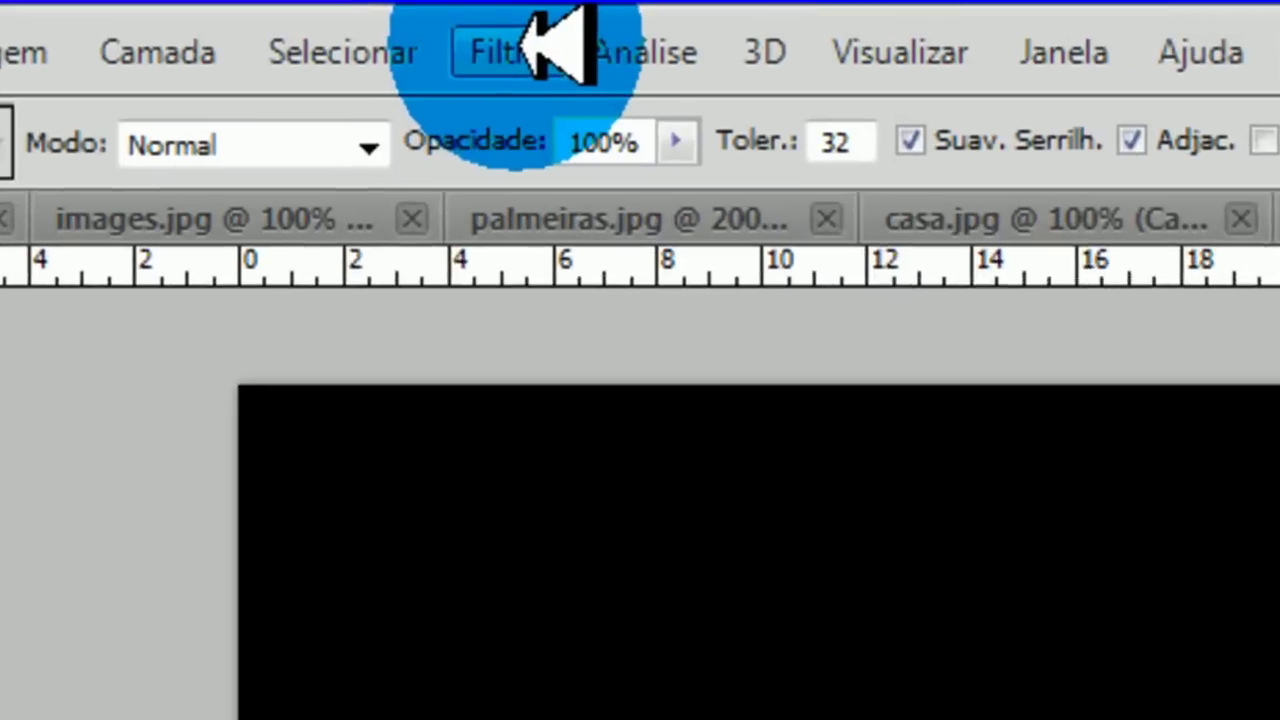
pyautogui.click(535, 50)
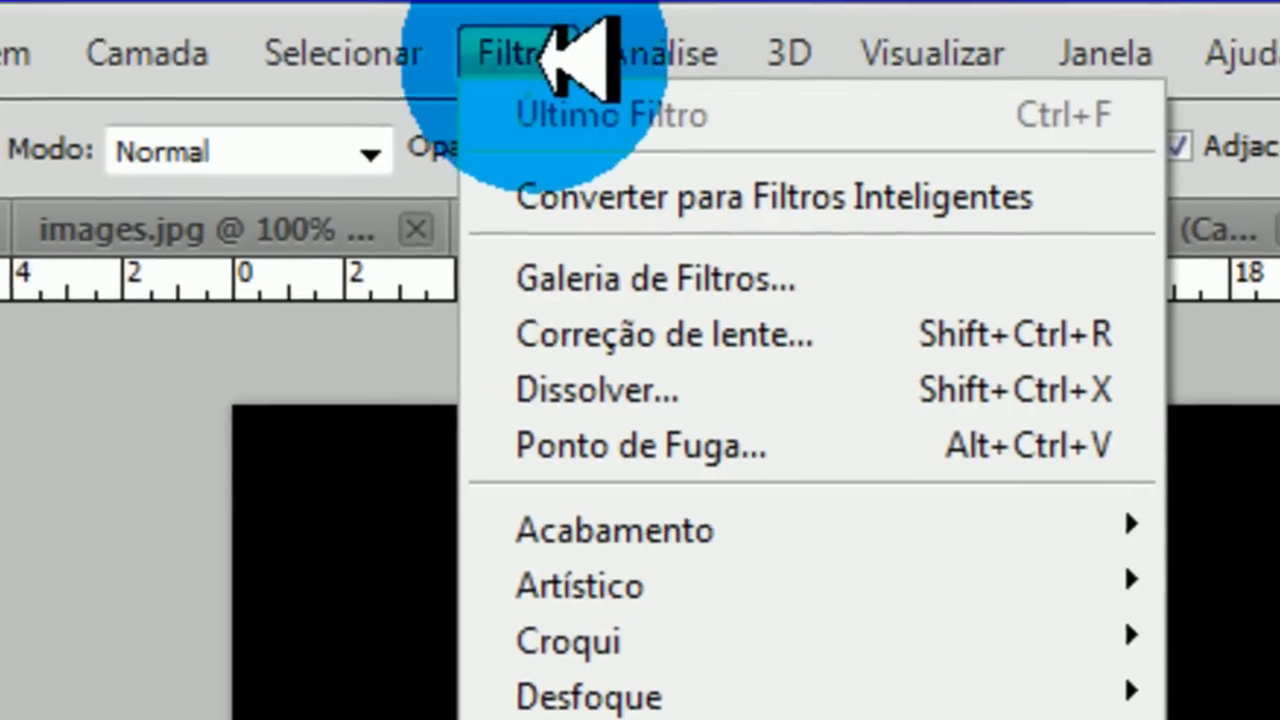
pyautogui.moveTo(240, 291)
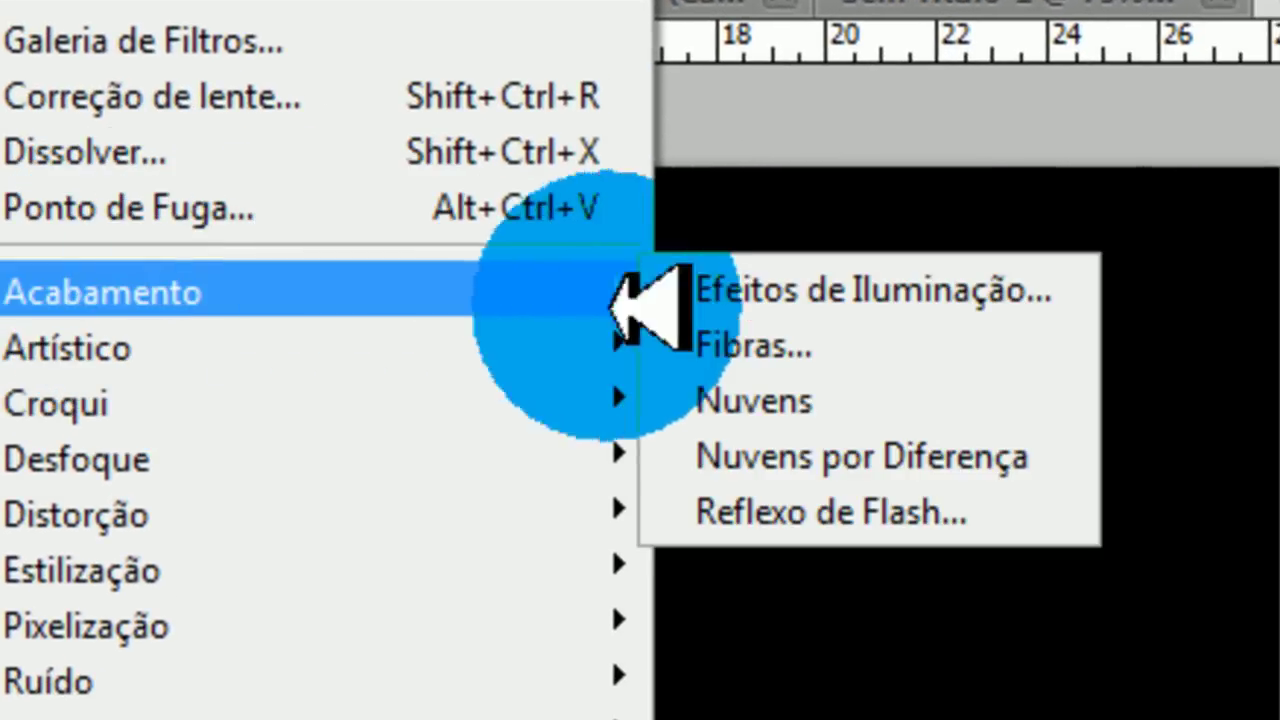
pyautogui.click(790, 513)
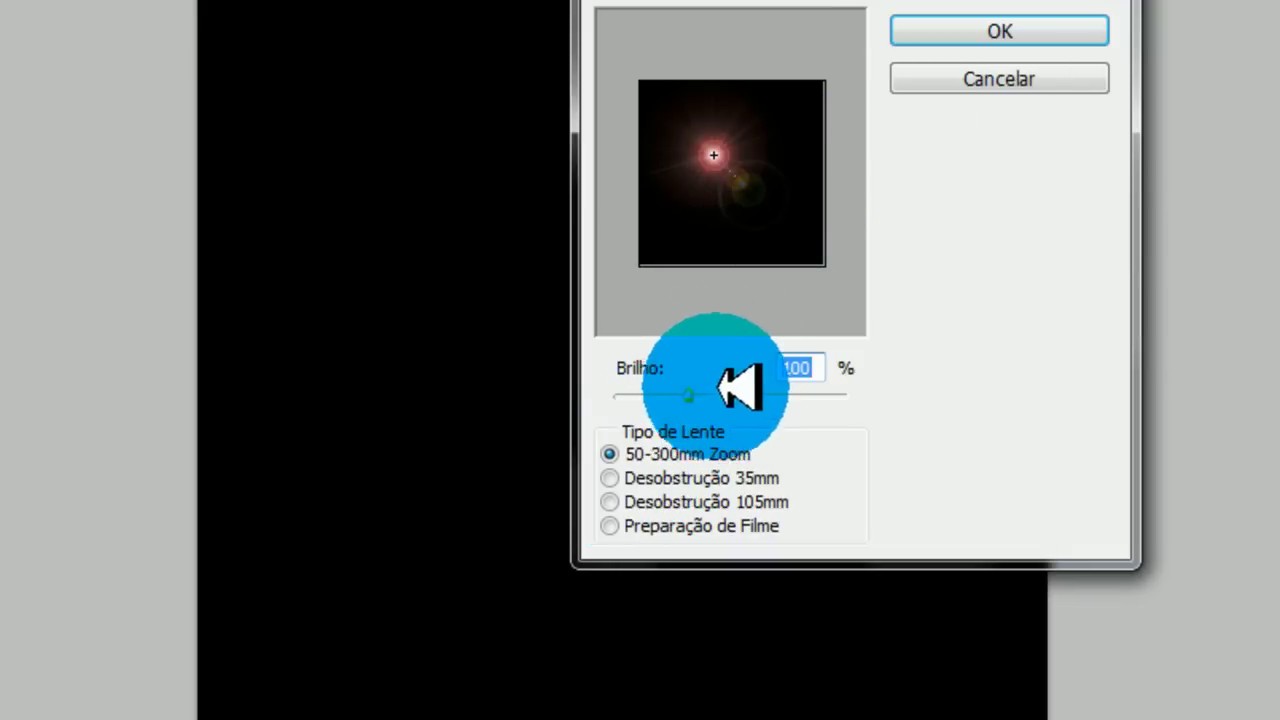
pyautogui.doubleClick(820, 368)
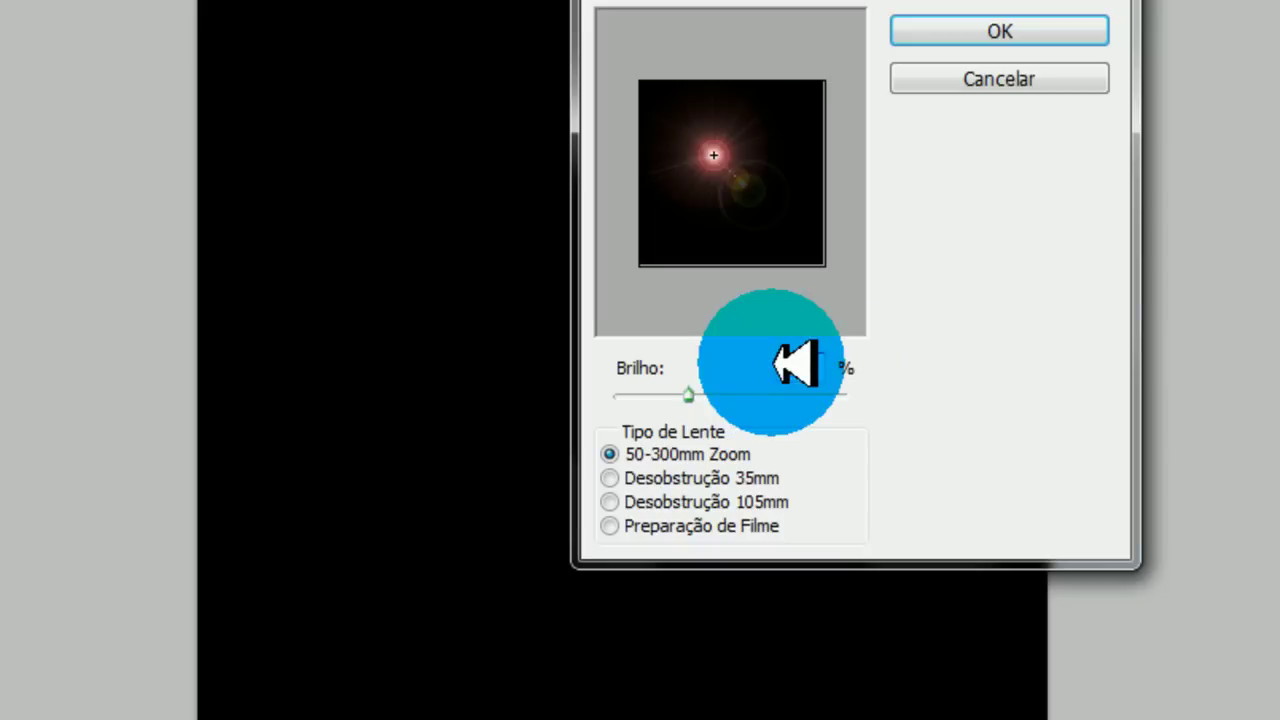
pyautogui.write('10')
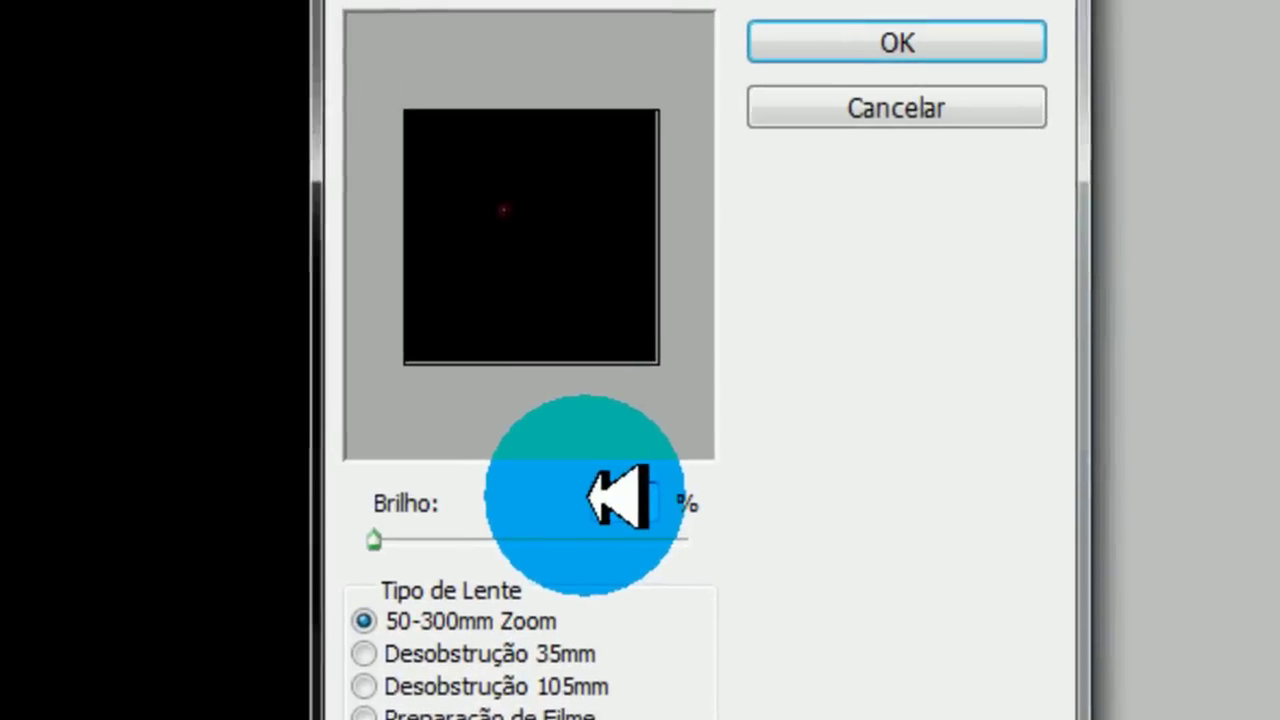
pyautogui.write('0')
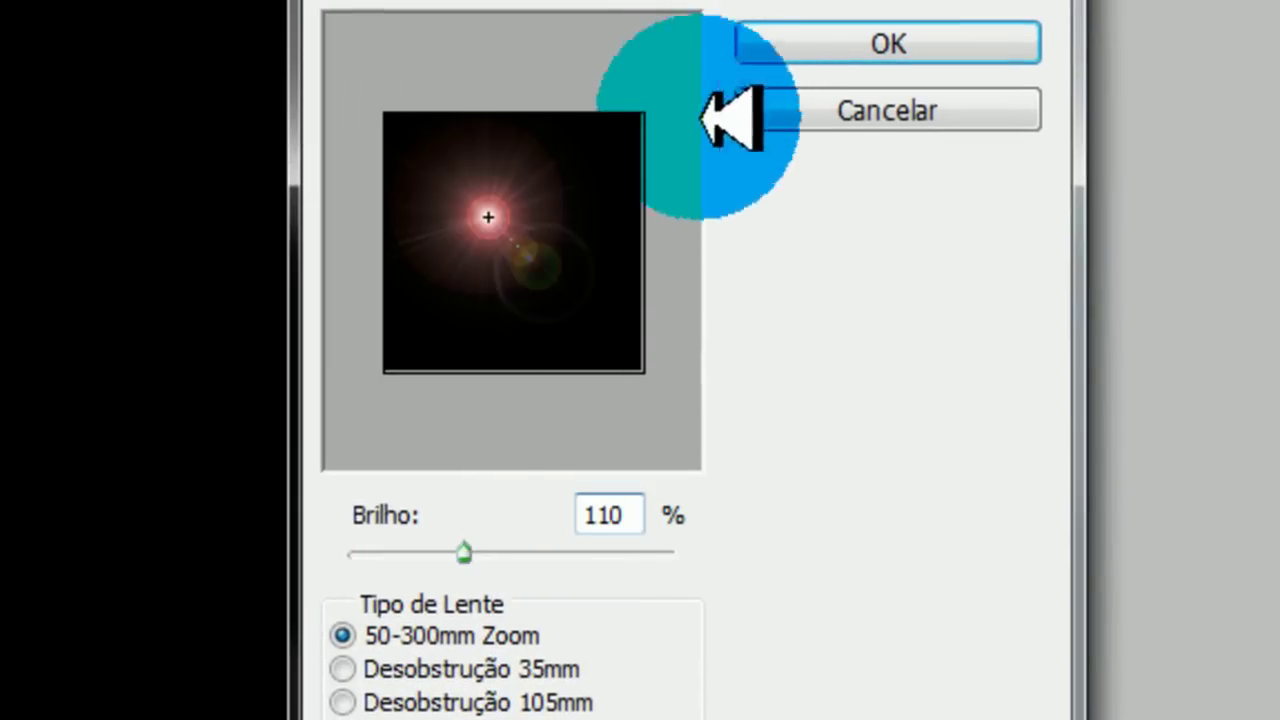
pyautogui.click(345, 668)
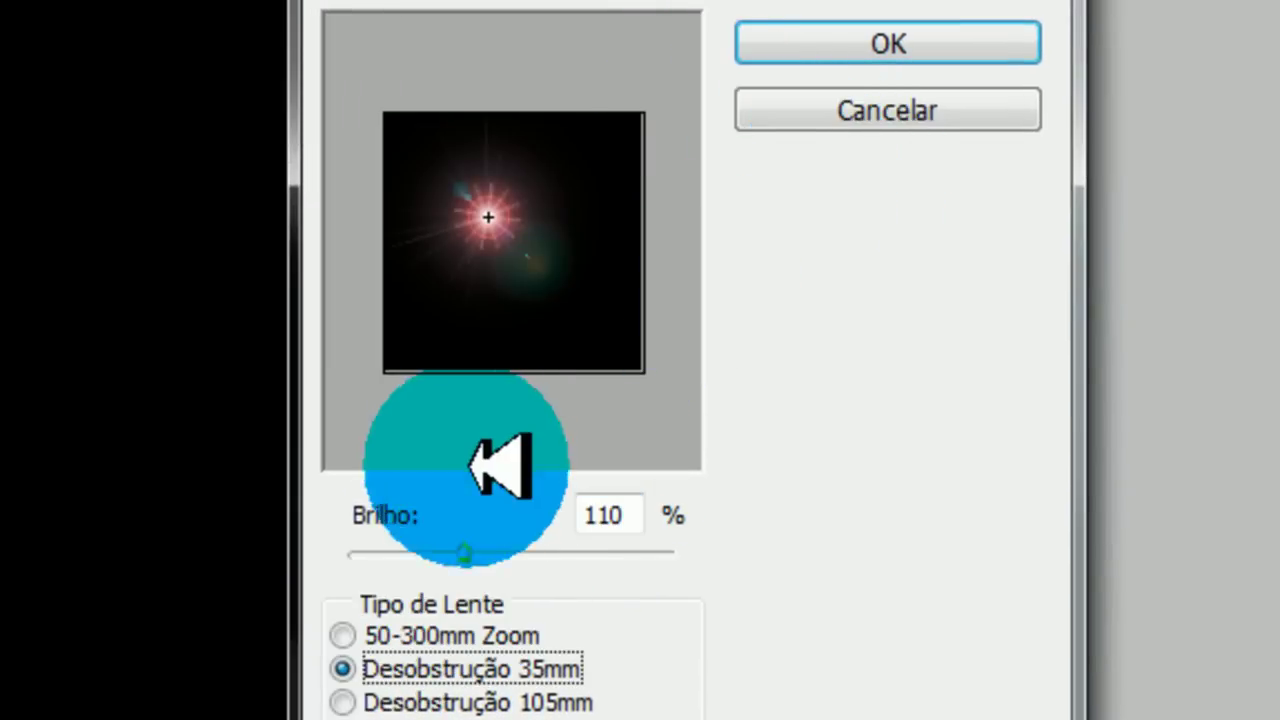
pyautogui.click(509, 552)
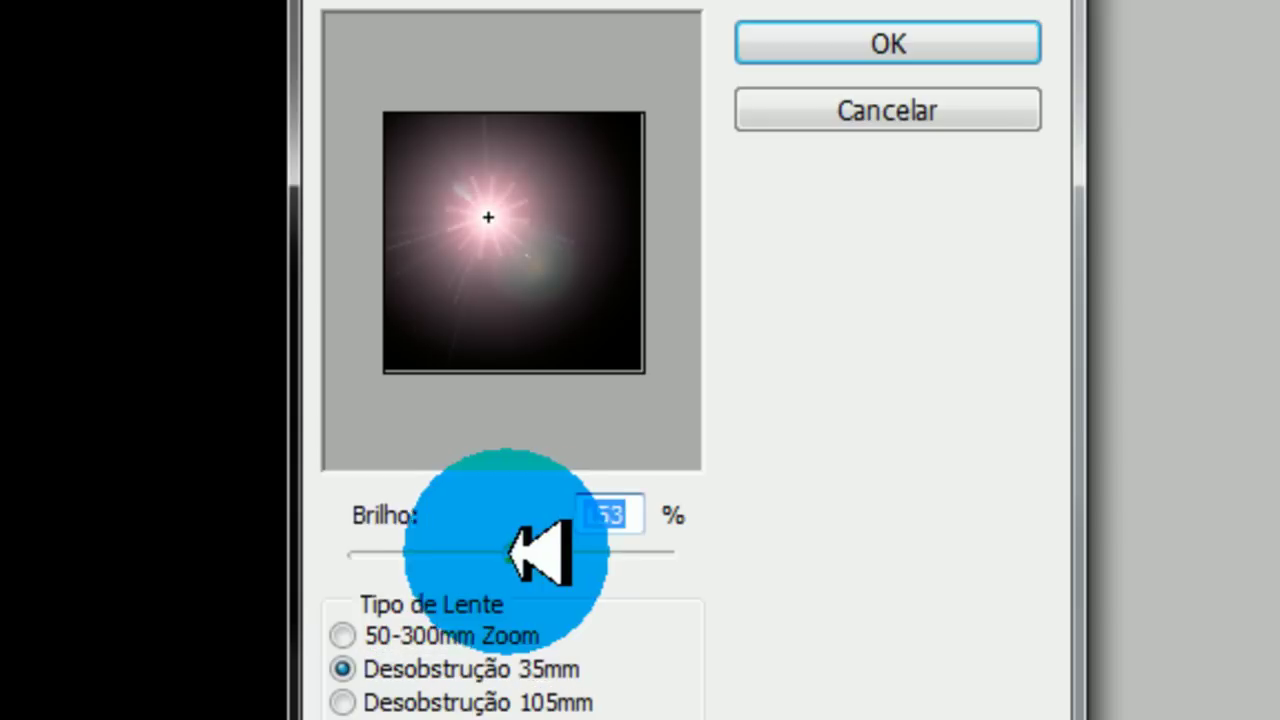
pyautogui.click(487, 551)
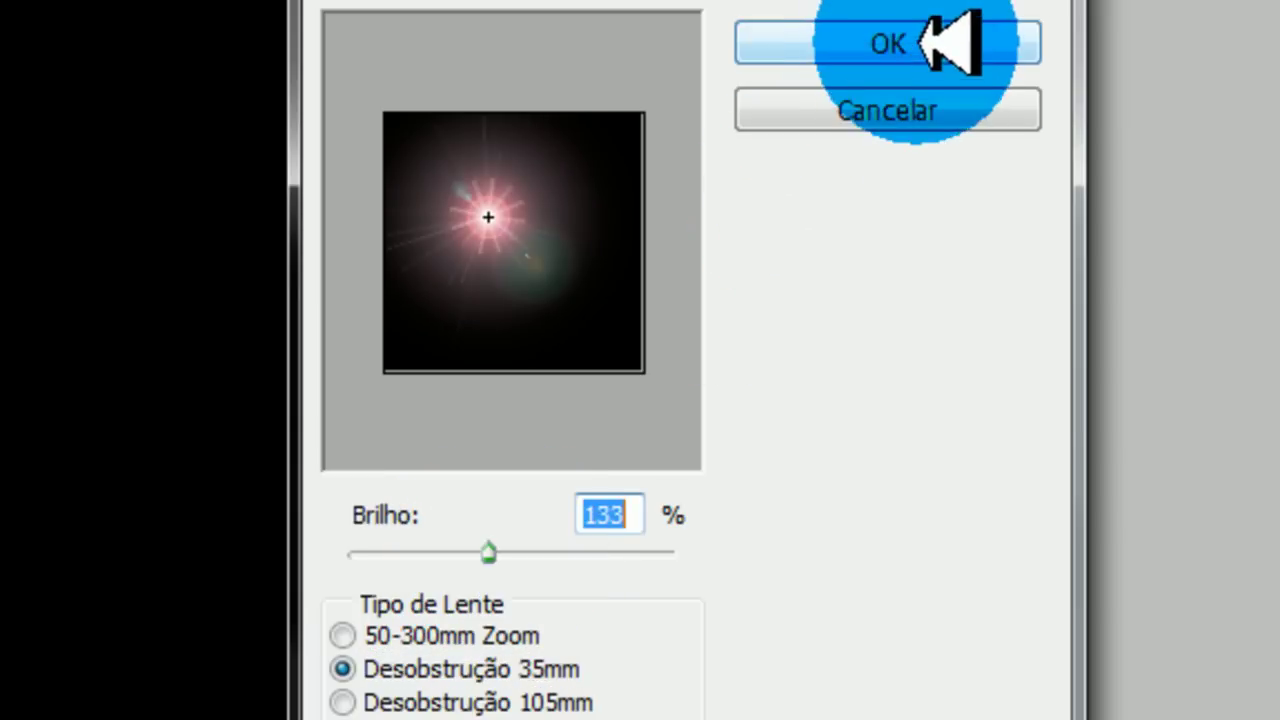
pyautogui.click(912, 44)
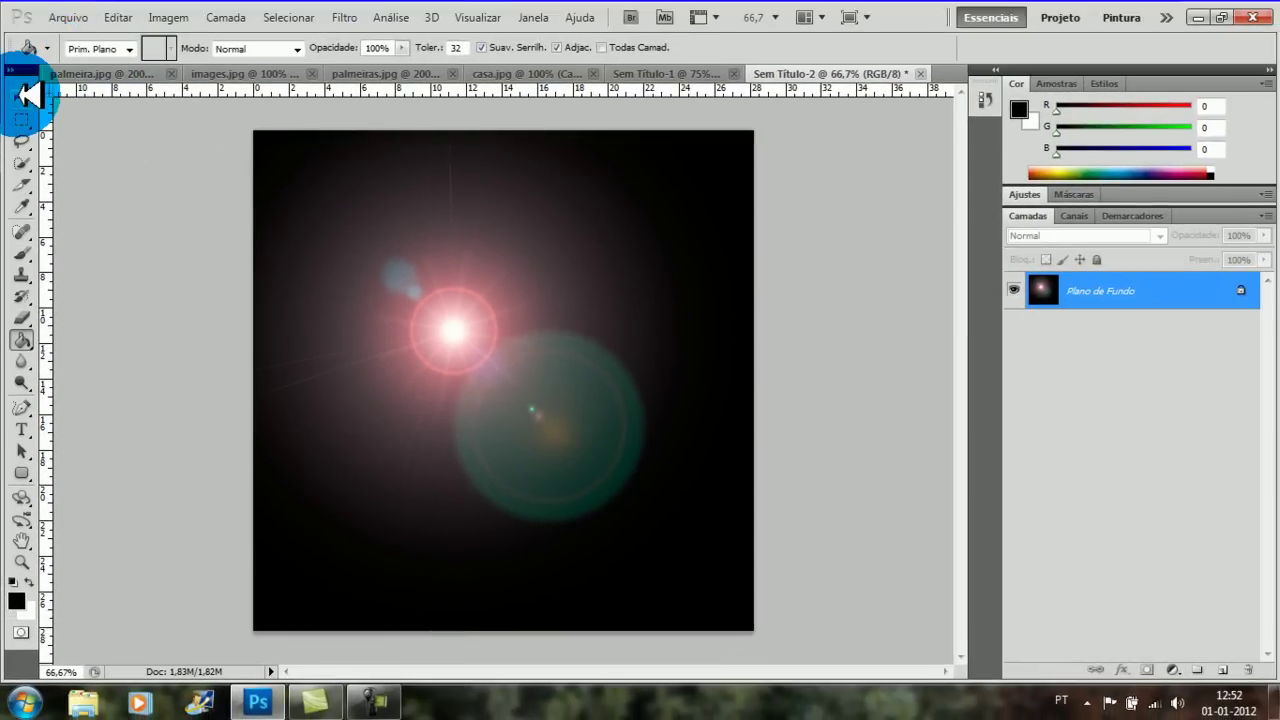
# Convert the locked Background into the editable layer Camada 0
pyautogui.click(22, 97)
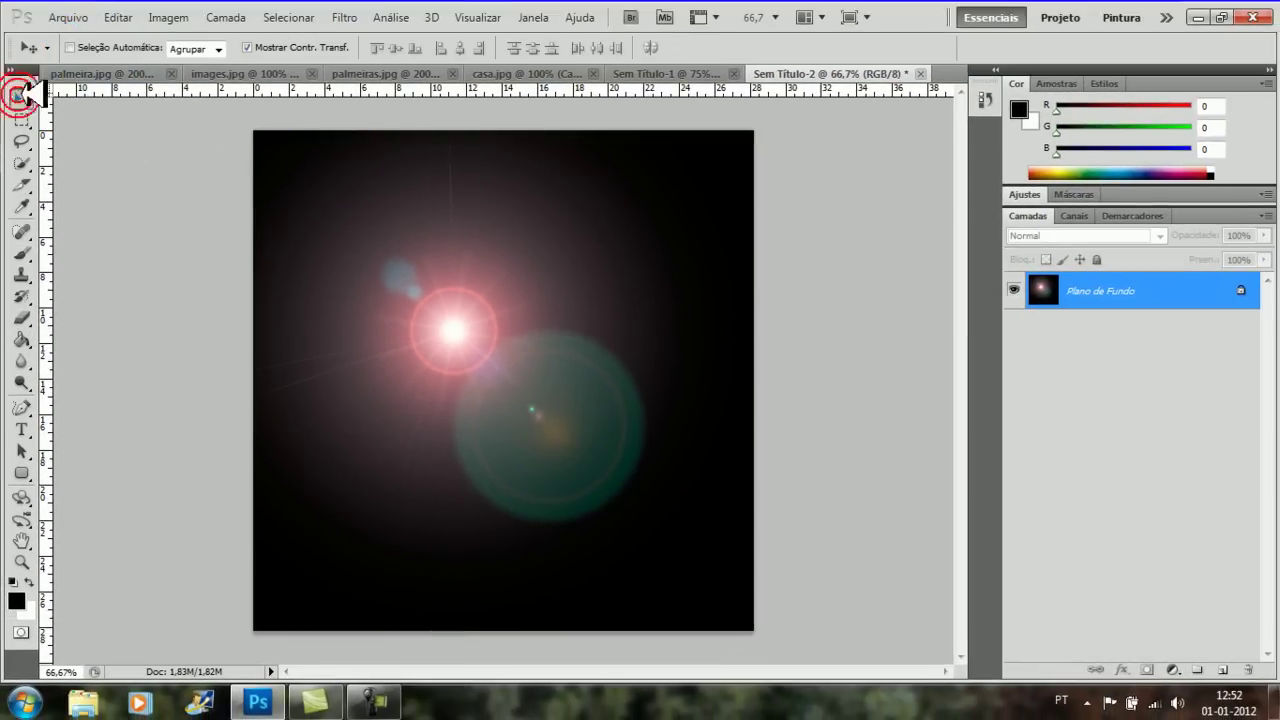
pyautogui.doubleClick(1243, 289)
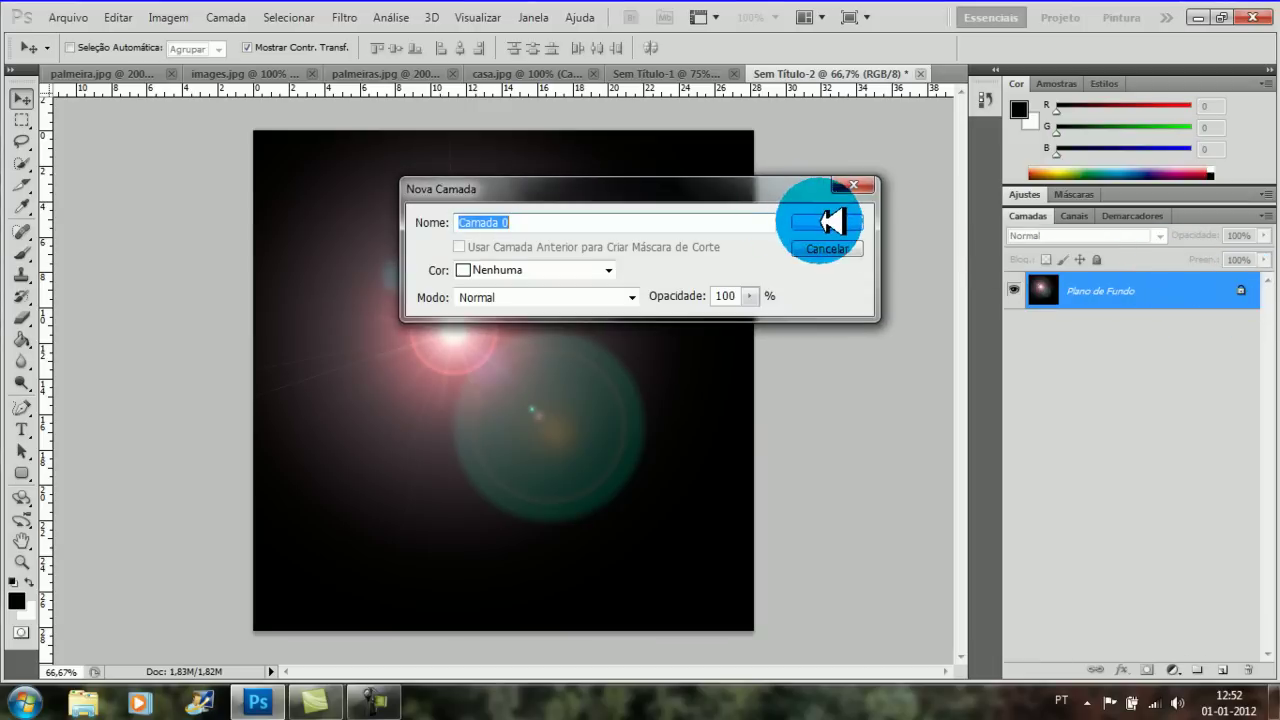
pyautogui.click(830, 222)
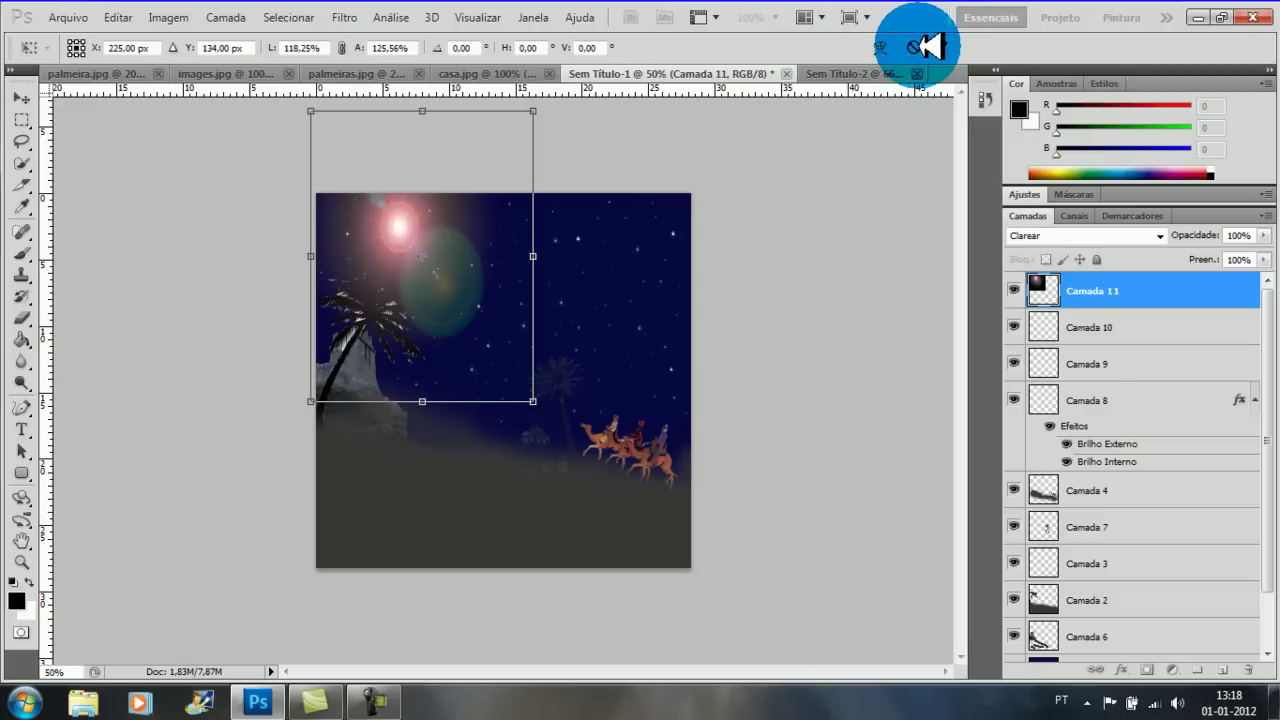
# Commit the resized lens flare on the card and view it at 100% zoom
pyautogui.click(946, 46)
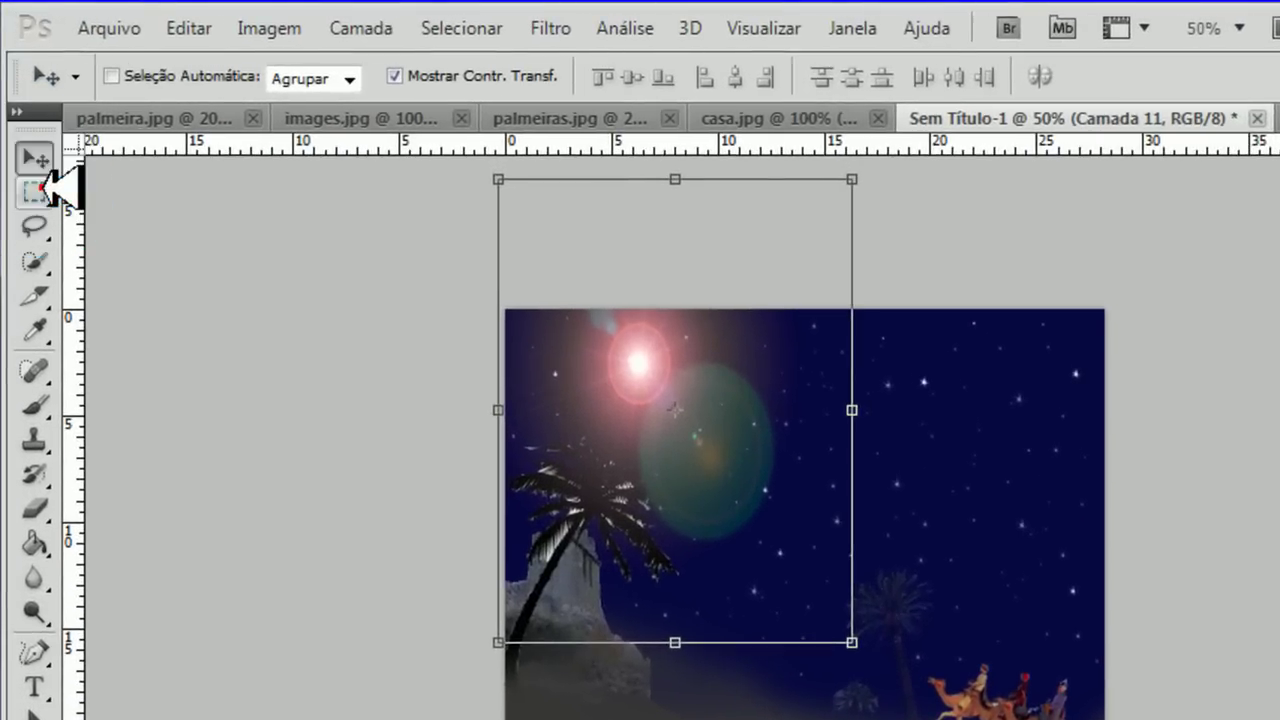
pyautogui.click(35, 187)
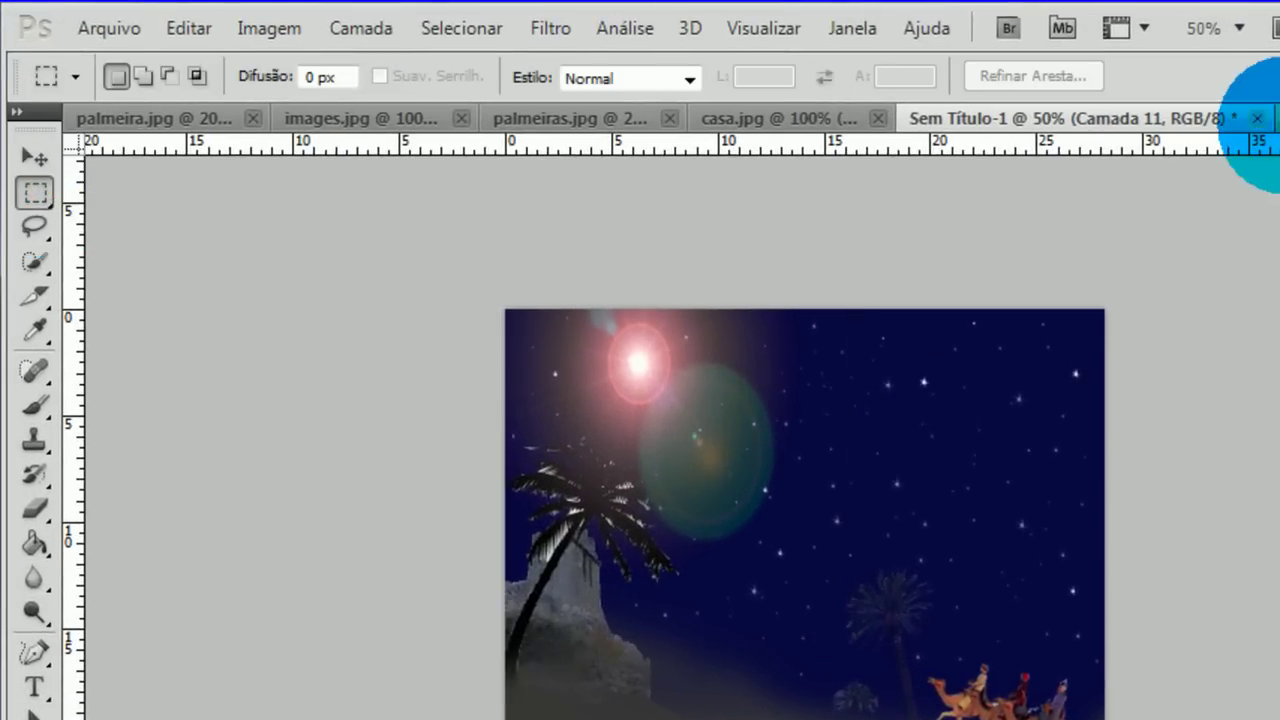
pyautogui.click(1218, 22)
pyautogui.click(1185, 110)
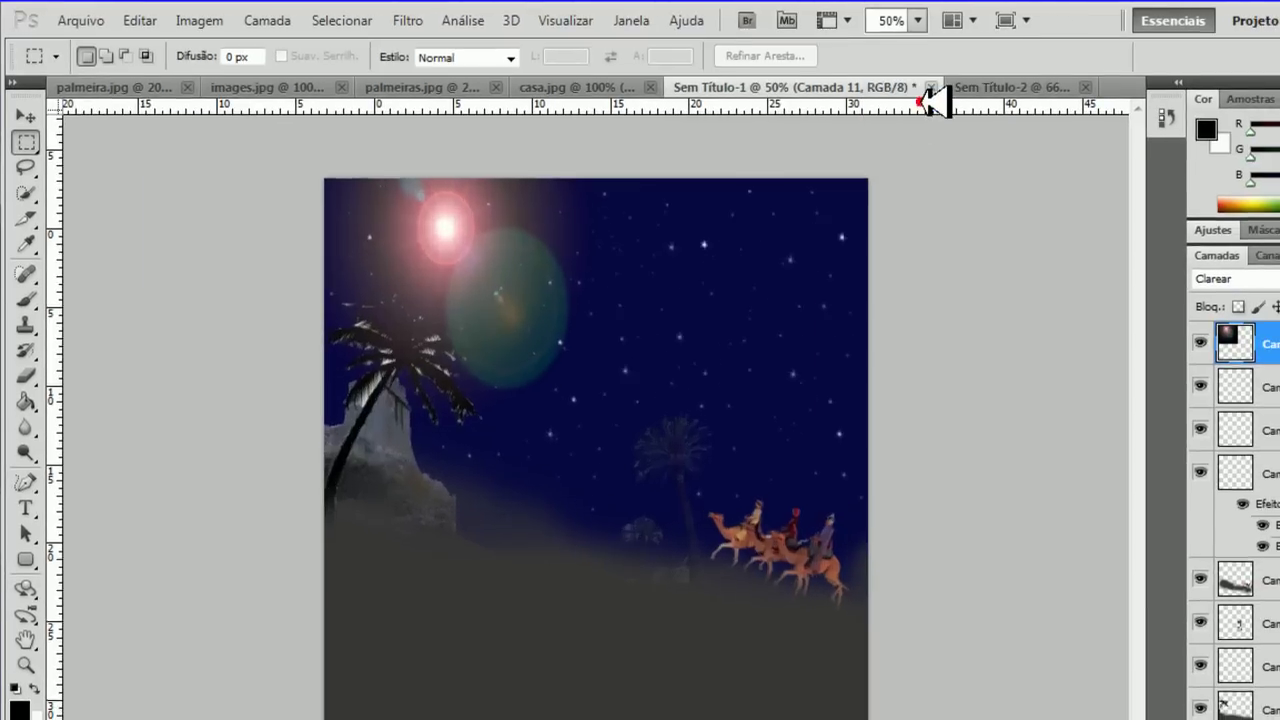
pyautogui.moveTo(1143, 307)
pyautogui.mouseDown()
pyautogui.moveTo(1153, 234)
pyautogui.moveTo(1160, 268)
pyautogui.mouseUp()
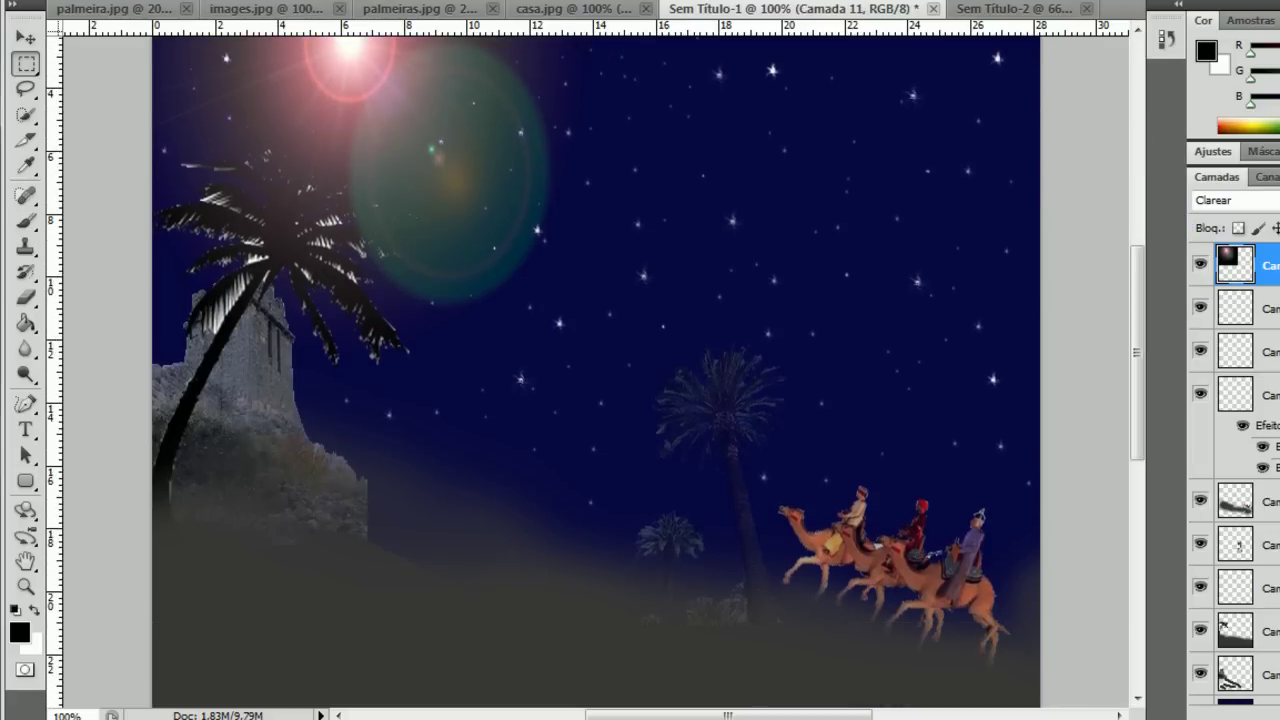
# Zoom out to 50% to see the whole card, ready for horizontal text
pyautogui.click(900, 0)
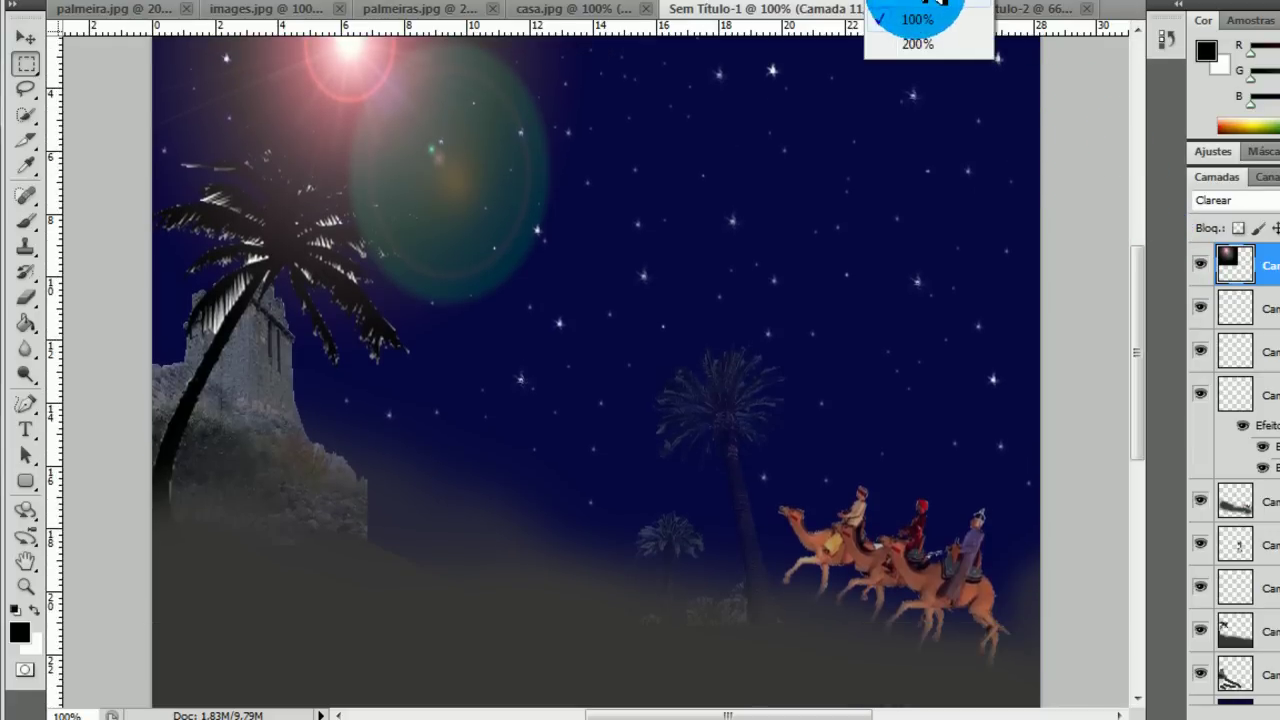
pyautogui.click(933, 3)
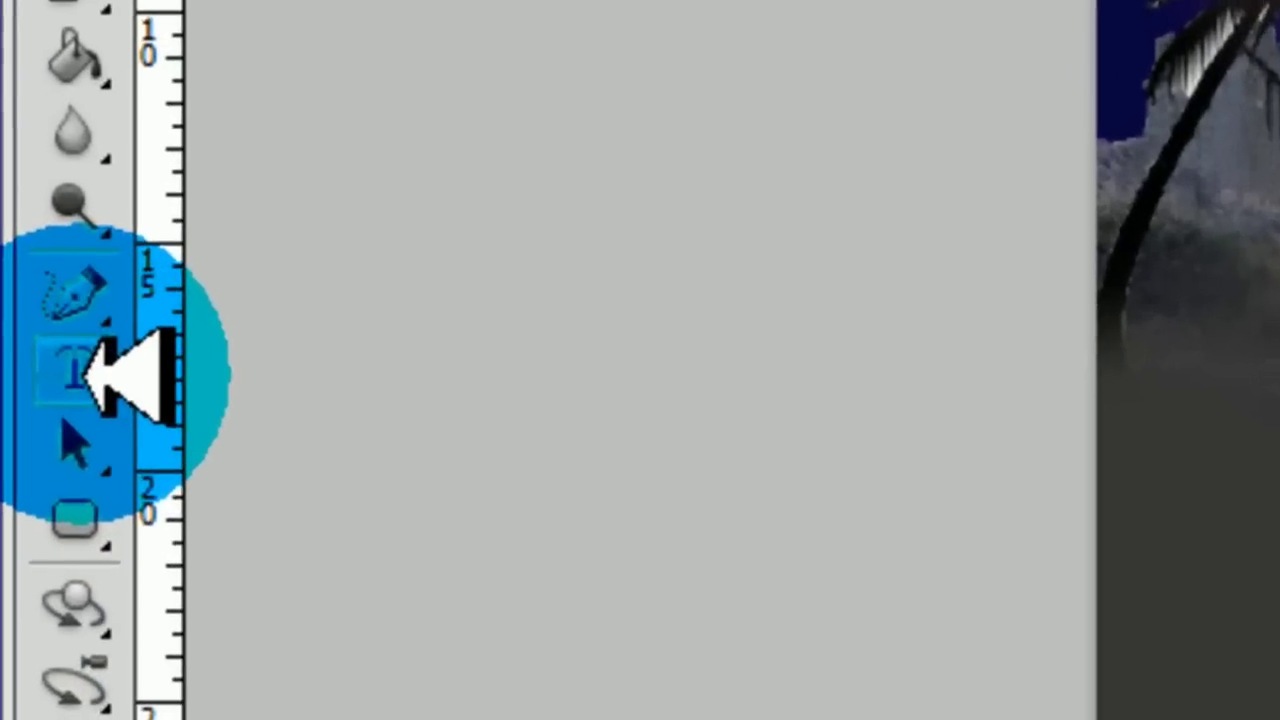
pyautogui.click(26, 429)
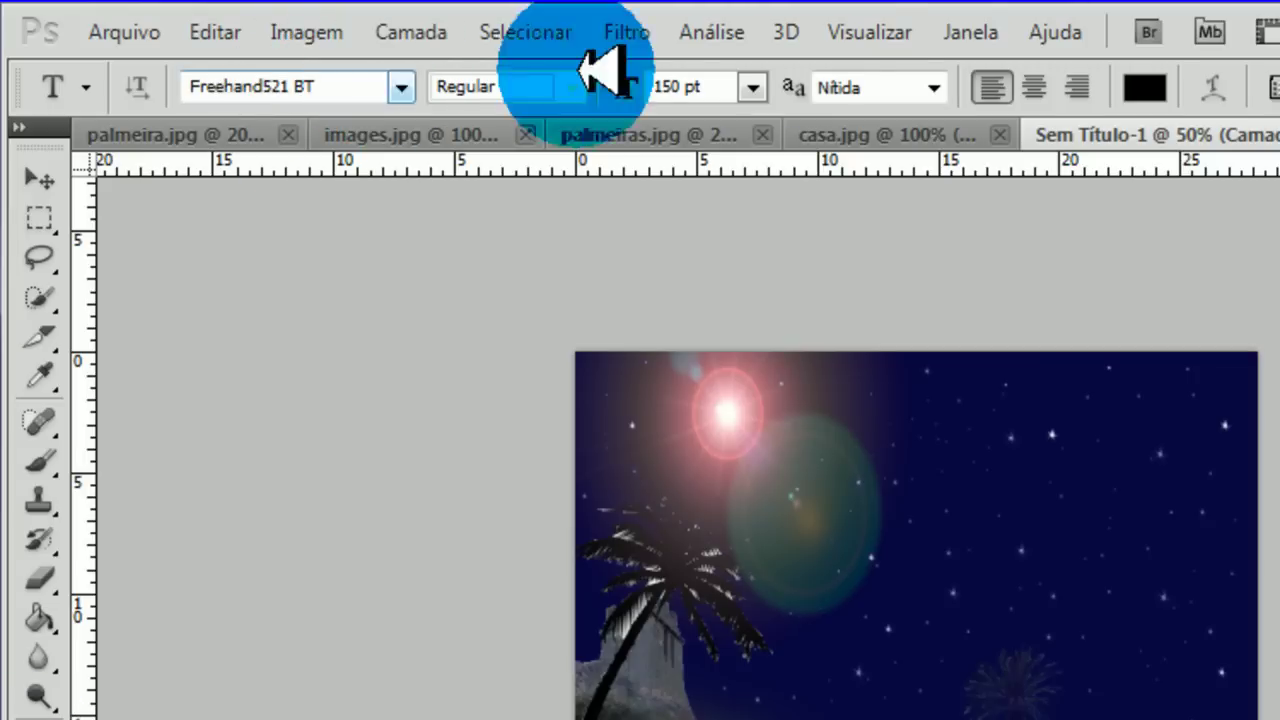
# Set the text to light grey Rosewood Std at 72 pt
pyautogui.click(1144, 87)
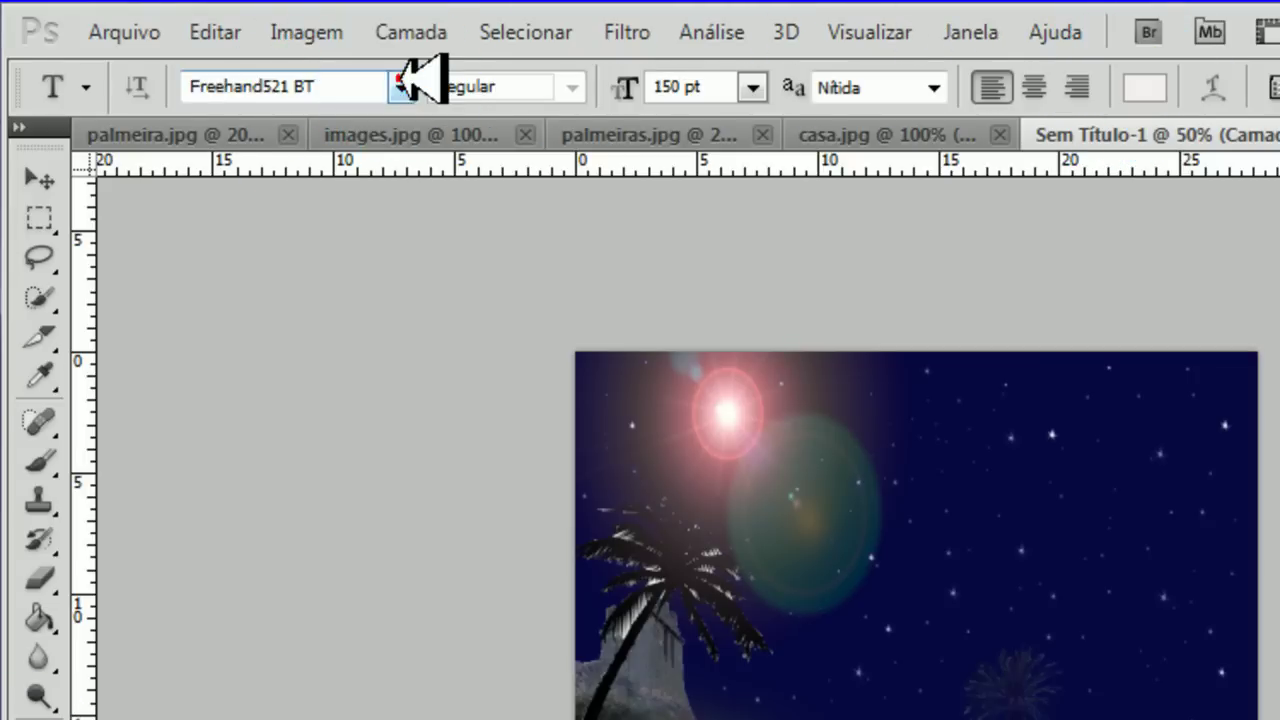
pyautogui.click(400, 86)
pyautogui.scroll(-10, 557, 366)
pyautogui.click(548, 368)
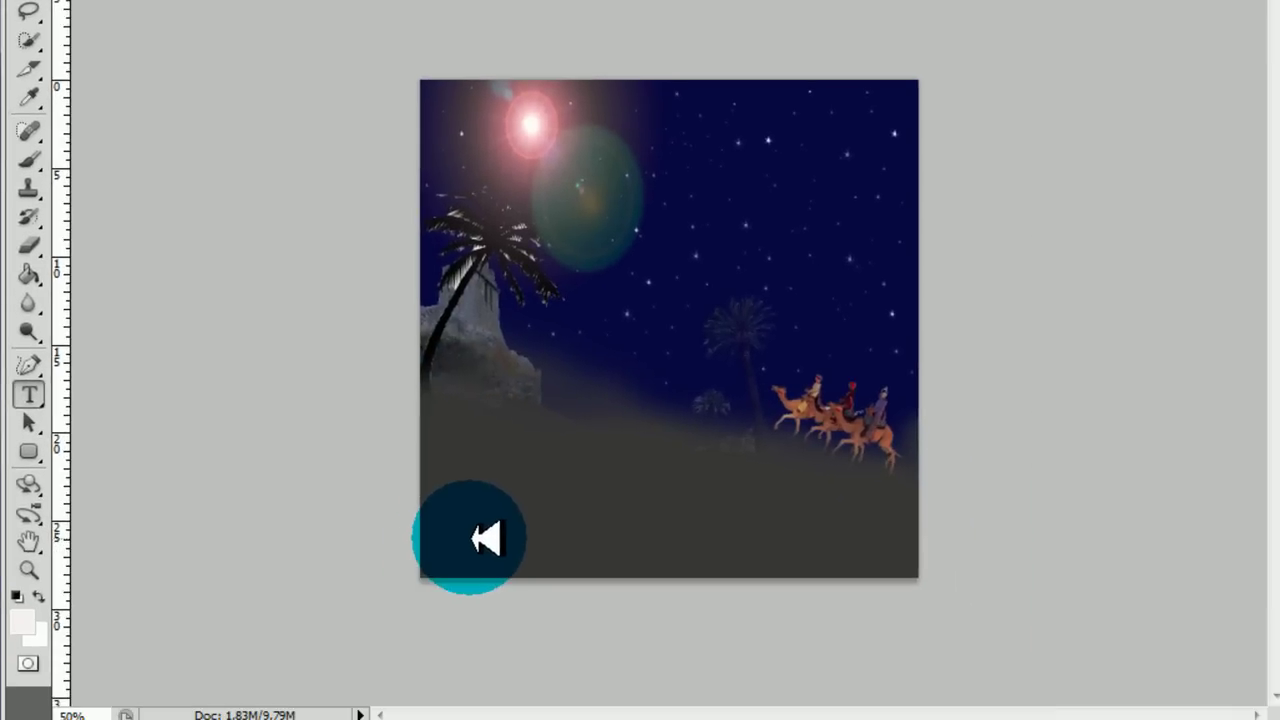
pyautogui.click(615, 2)
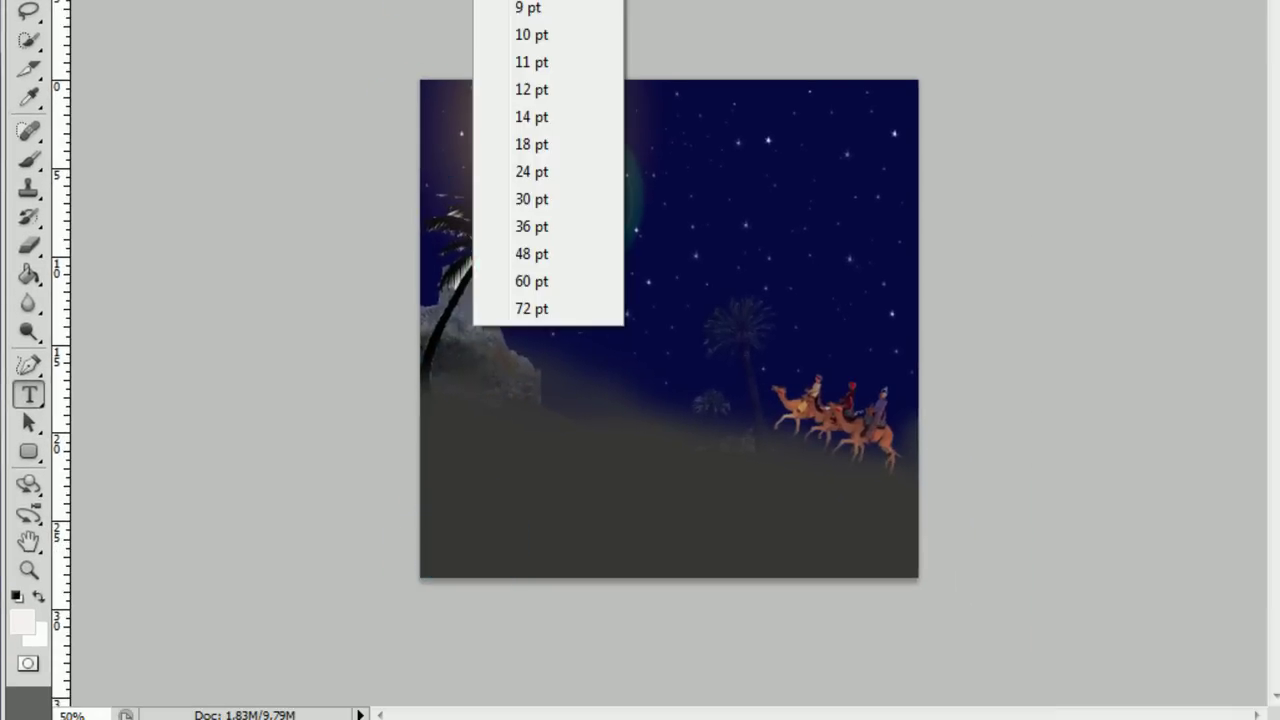
pyautogui.click(535, 308)
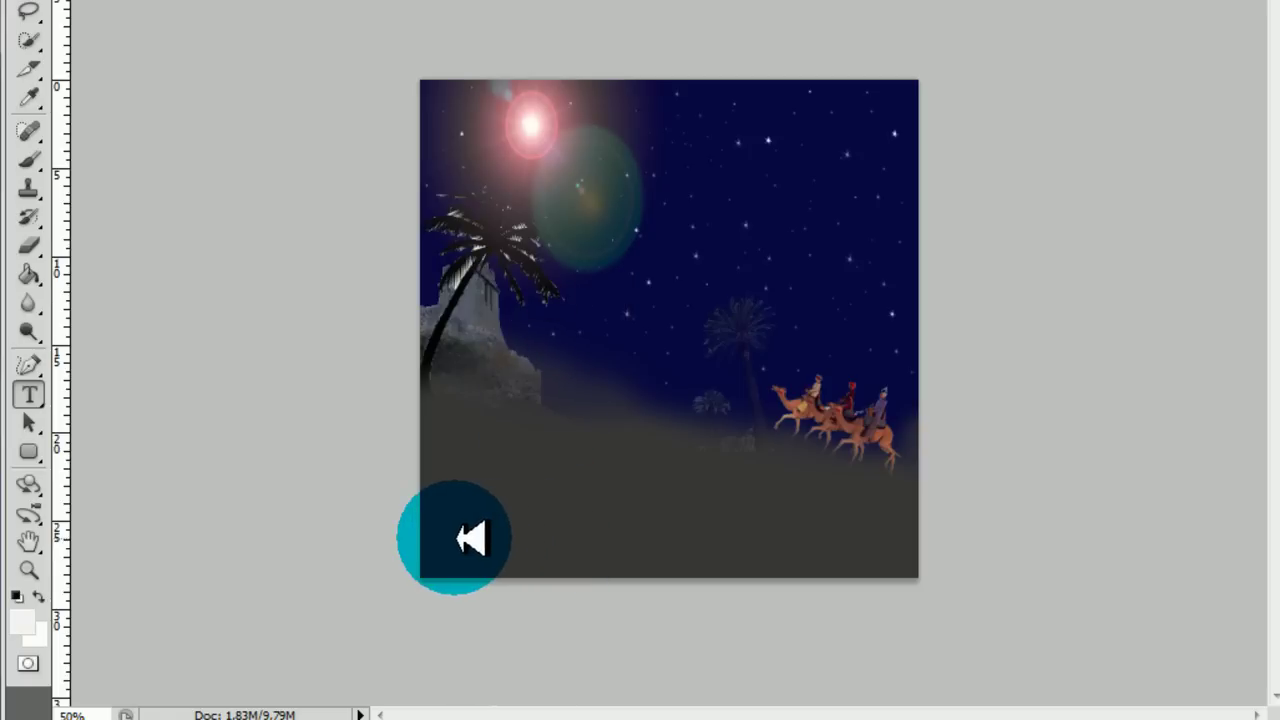
# Type 'BOAS FESTAS' in capitals near the card's bottom-left
pyautogui.click(792, 467)
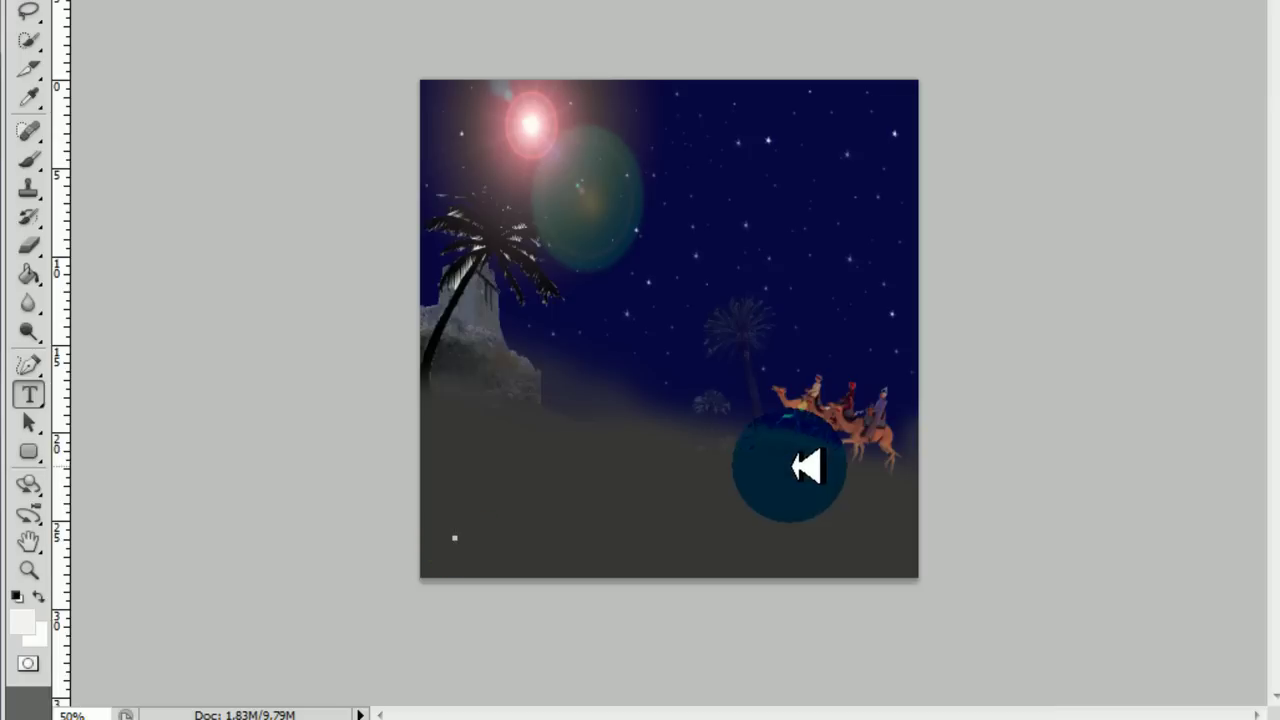
pyautogui.press('capslock')
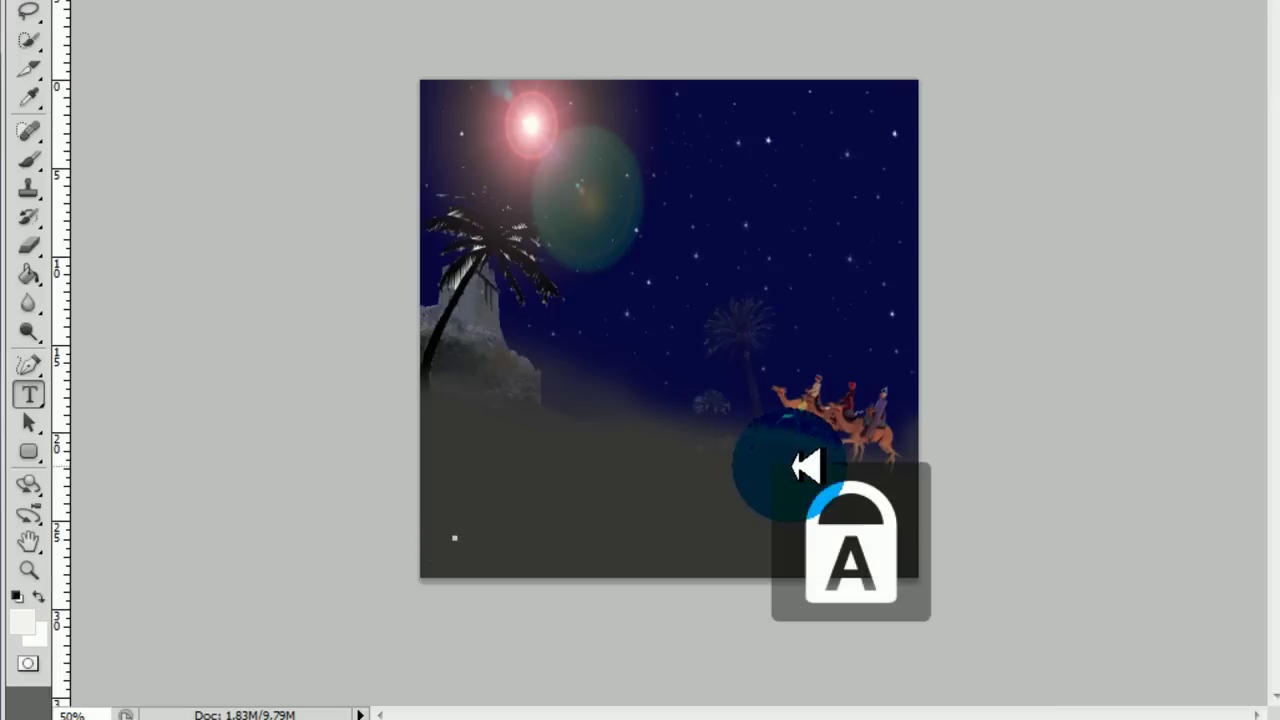
pyautogui.write('BOAS FESTAS')
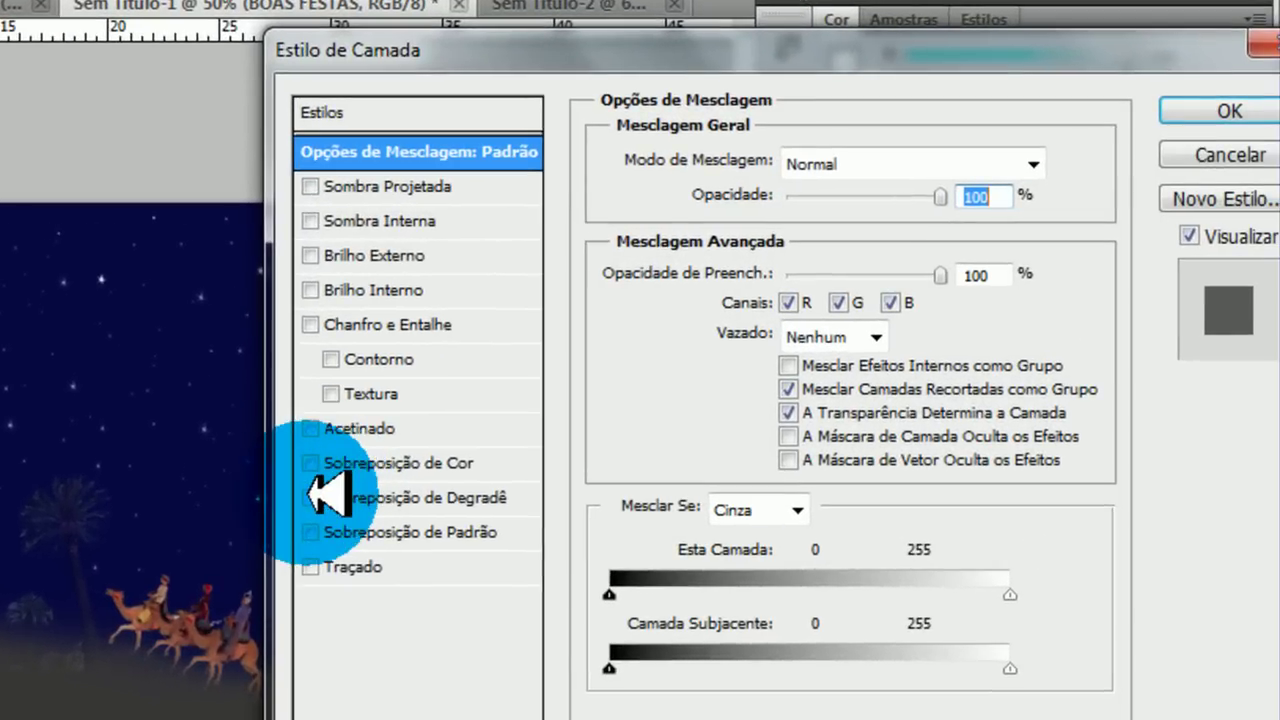
# Apply an Orange-Yellow-Orange gradient overlay and inner shadow to the BOAS FESTAS text
pyautogui.click(310, 497)
pyautogui.click(360, 497)
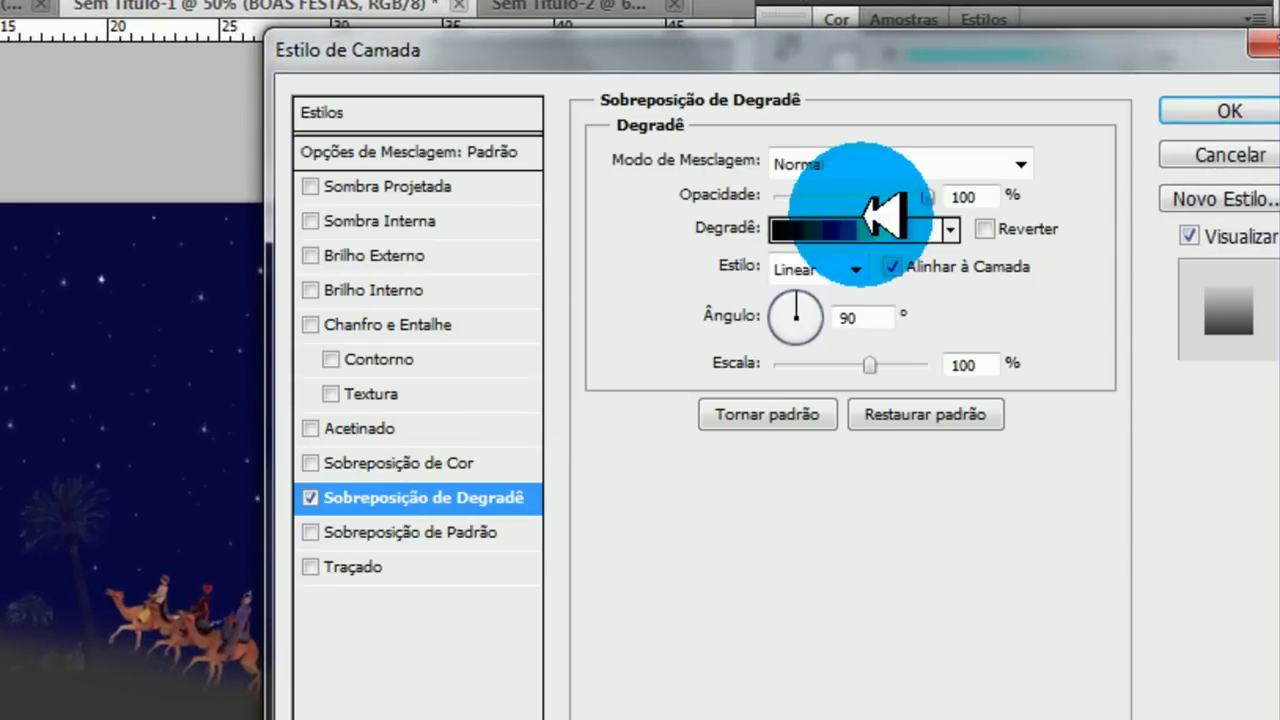
pyautogui.click(862, 229)
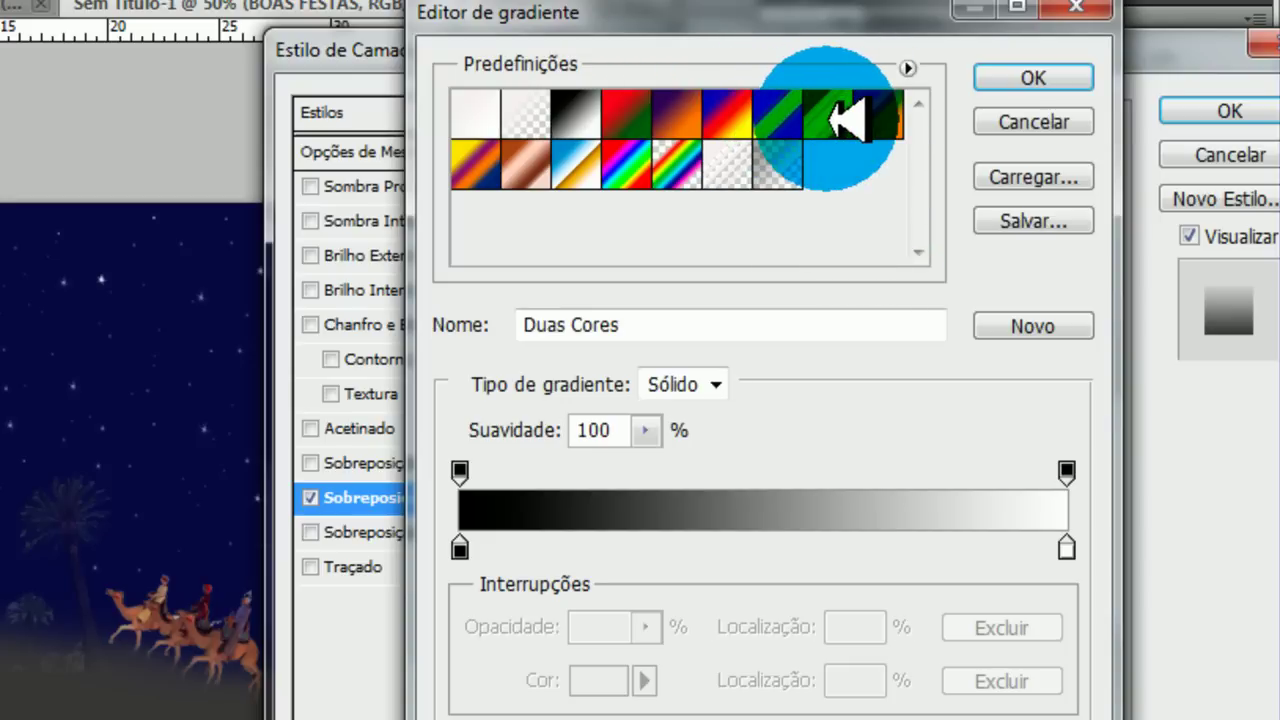
pyautogui.click(828, 118)
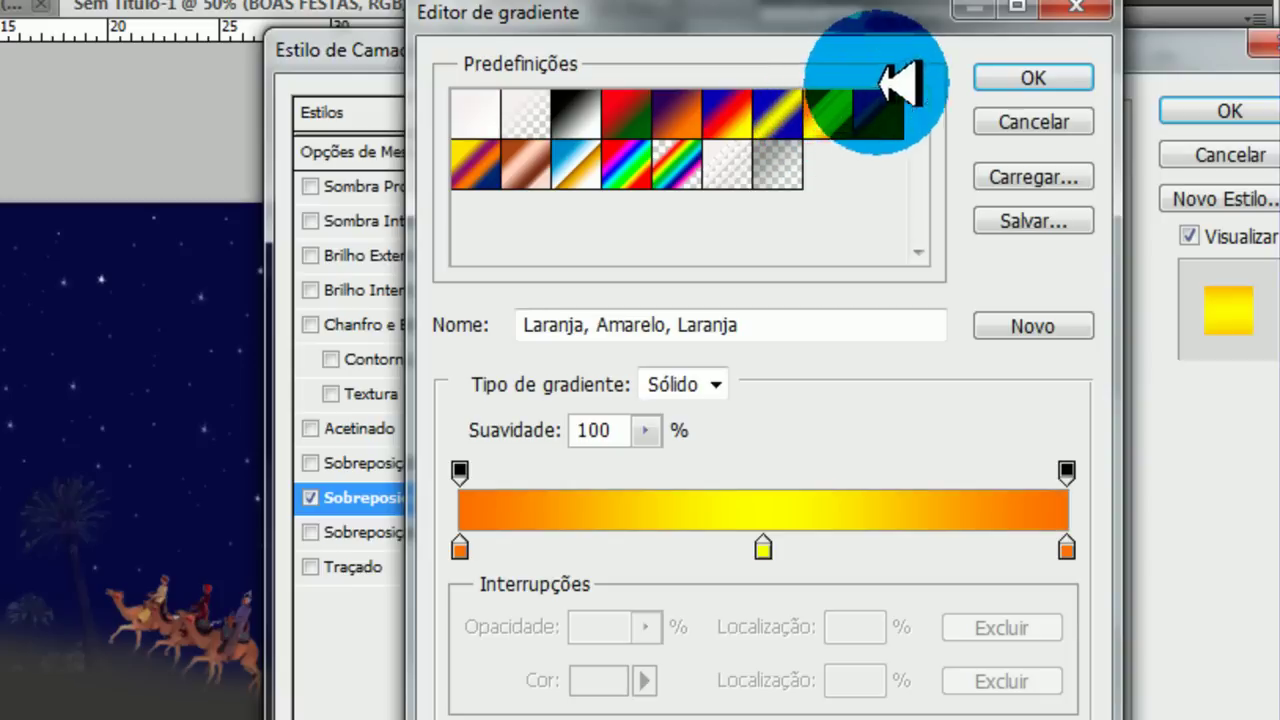
pyautogui.click(1036, 76)
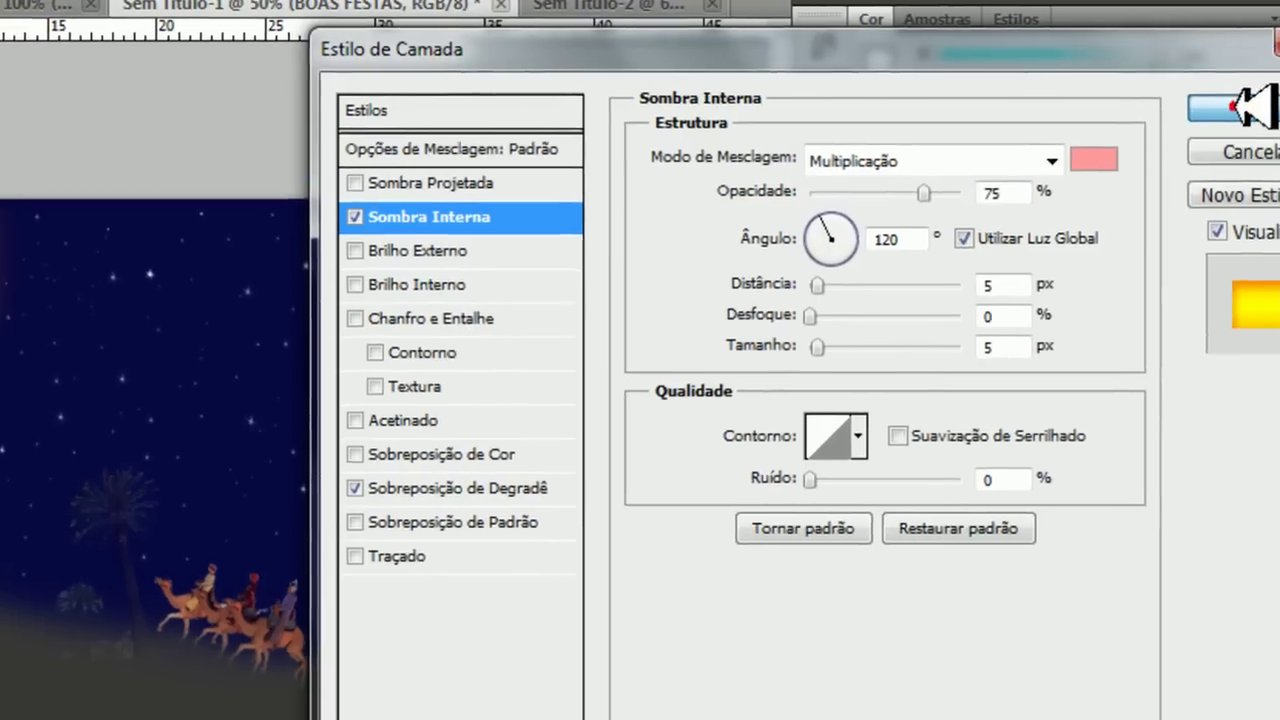
pyautogui.click(1225, 108)
pyautogui.click(1275, 334)
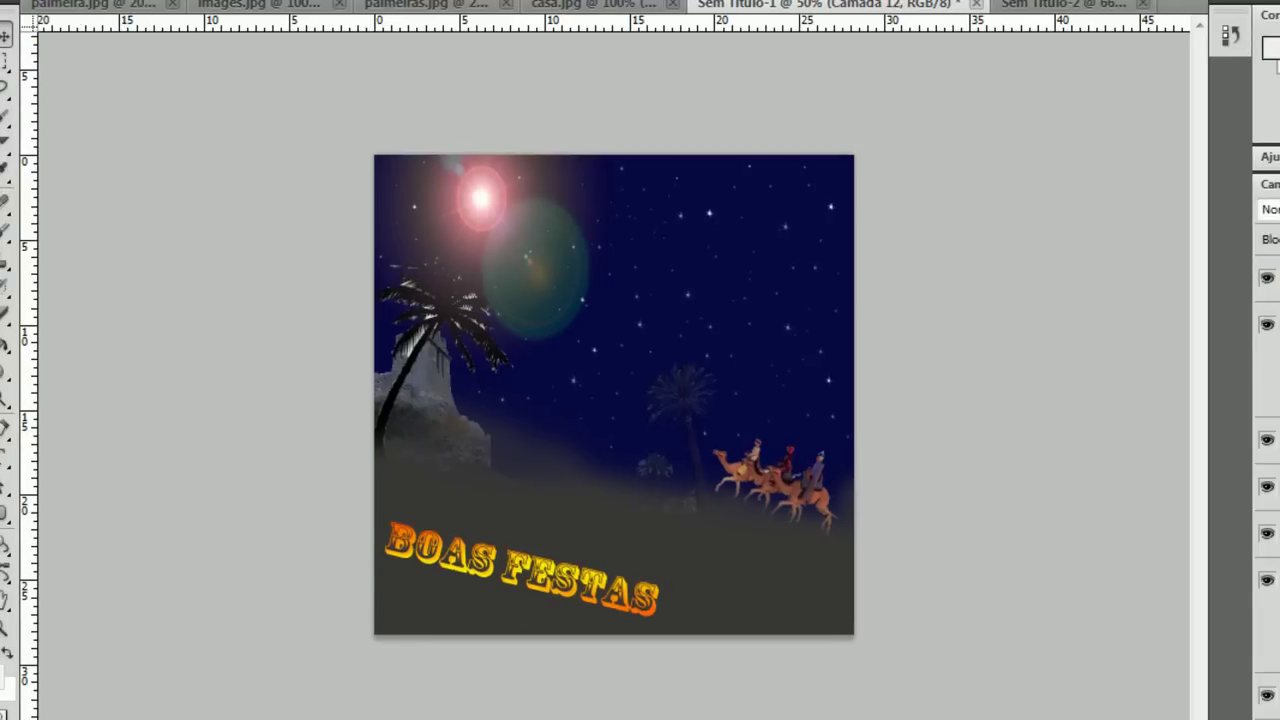
# Try a 27 px Outer Glow on the empty top layer, discard it, and select the text layer
pyautogui.doubleClick(1275, 334)
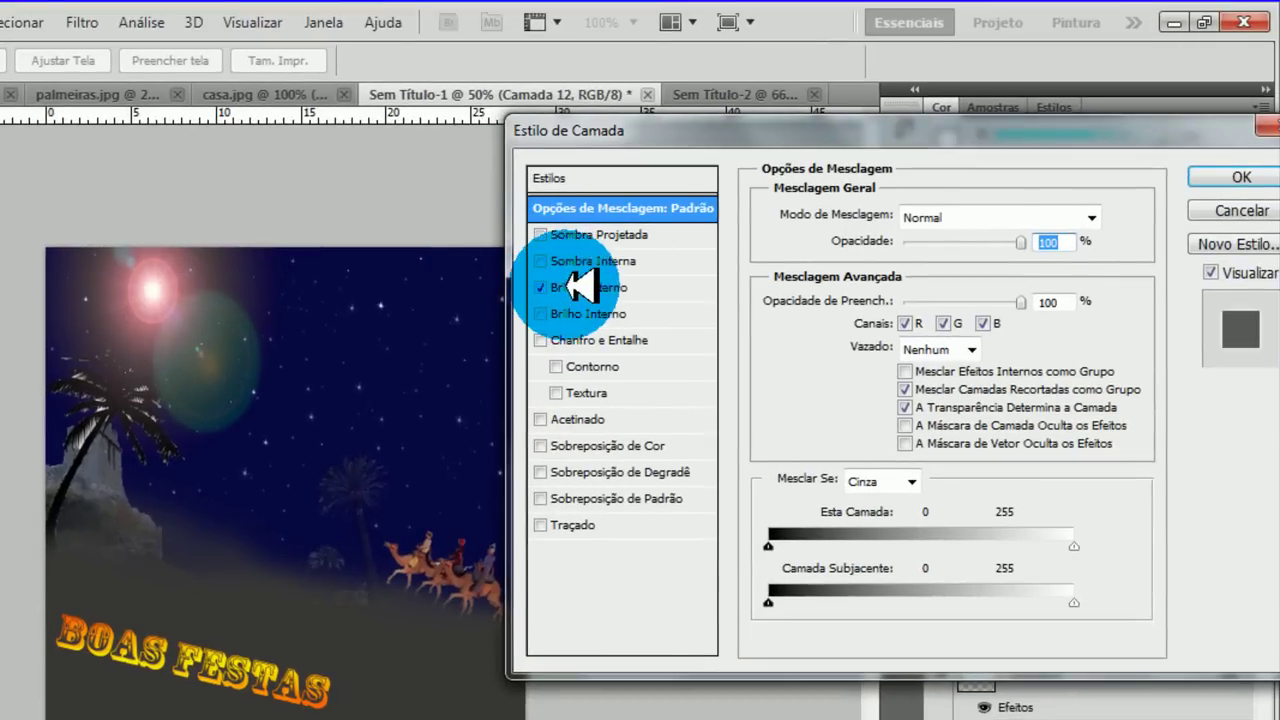
pyautogui.click(565, 287)
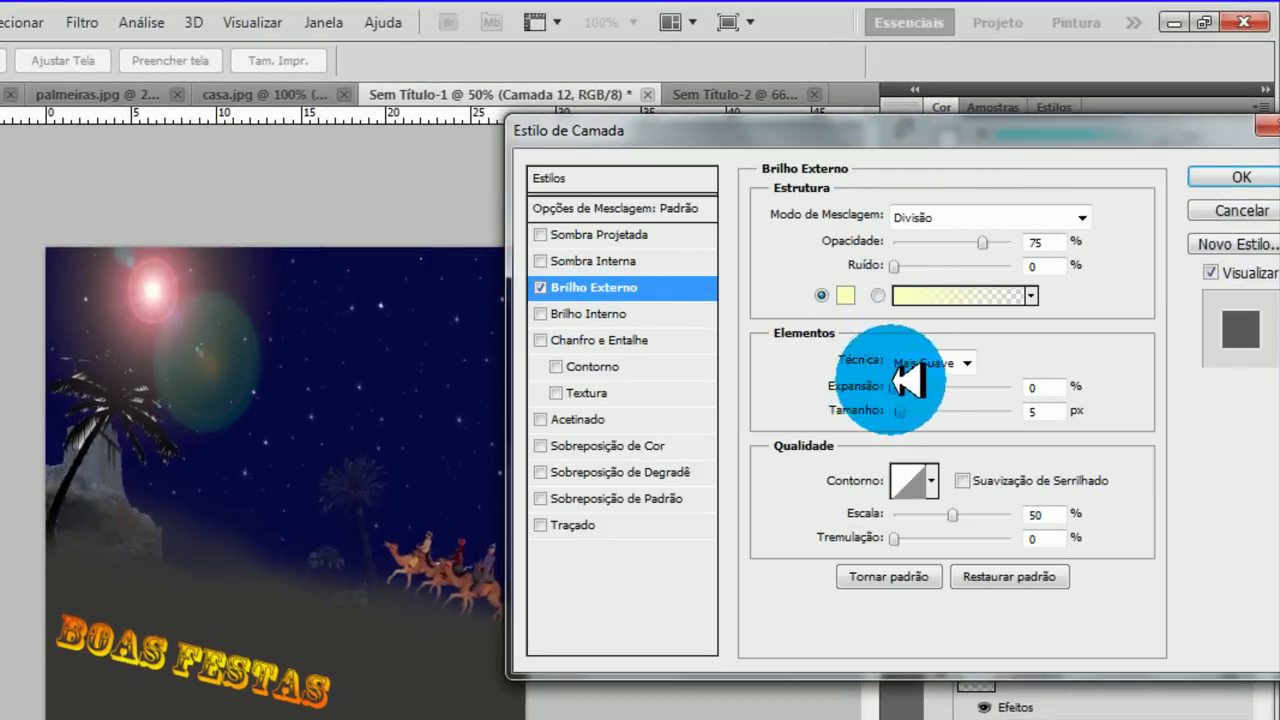
pyautogui.click(913, 411)
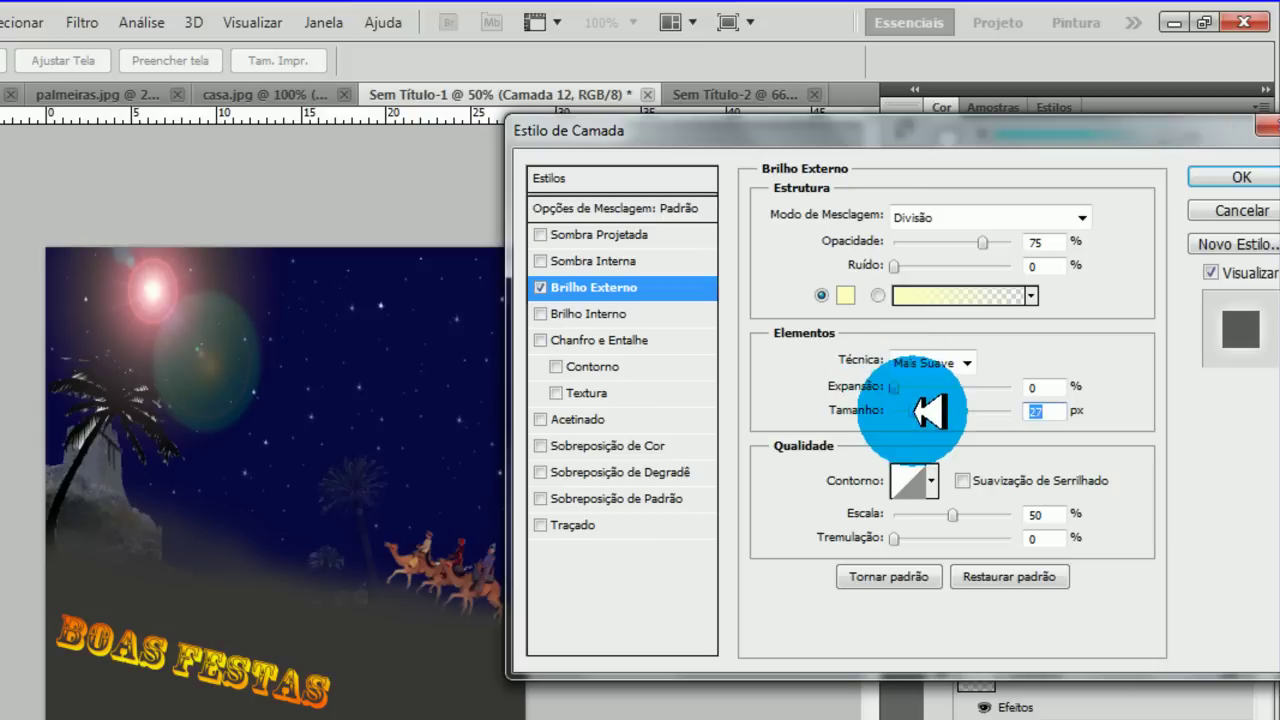
pyautogui.moveTo(950, 120); pyautogui.dragTo(707, 188)
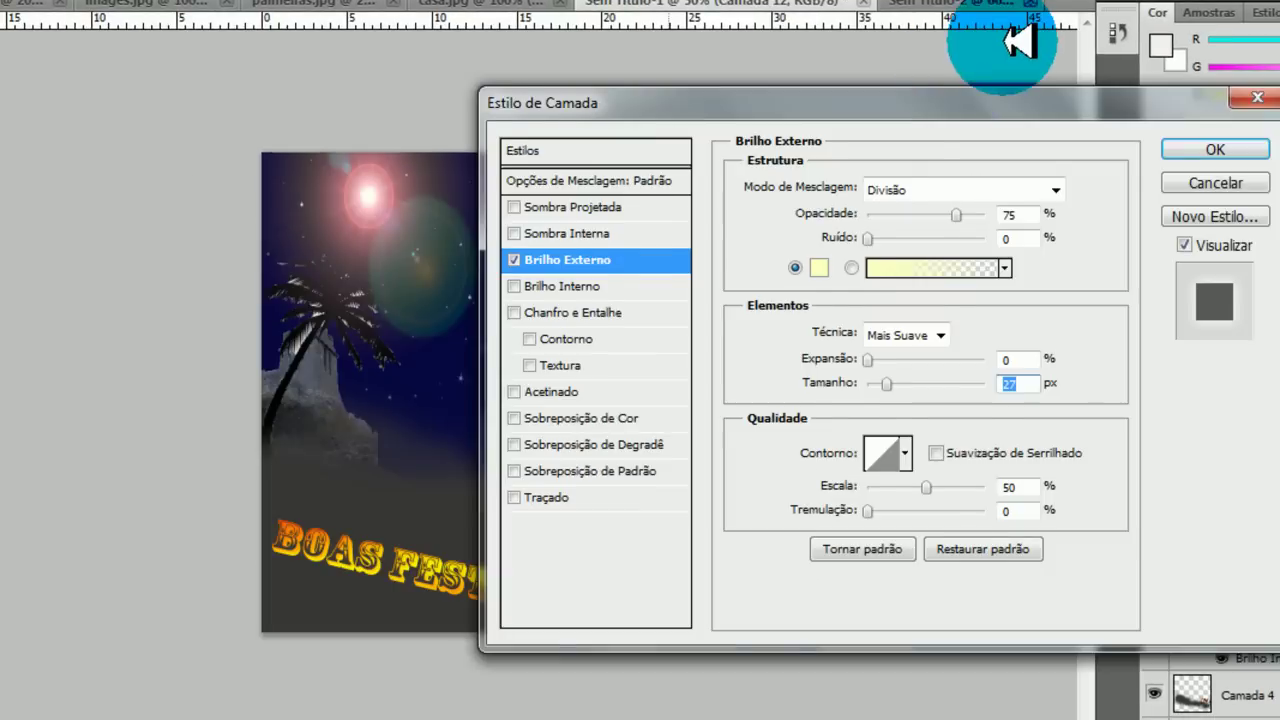
pyautogui.moveTo(1020, 42)
pyautogui.mouseDown()
pyautogui.moveTo(672, 147)
pyautogui.moveTo(766, 171)
pyautogui.mouseUp()
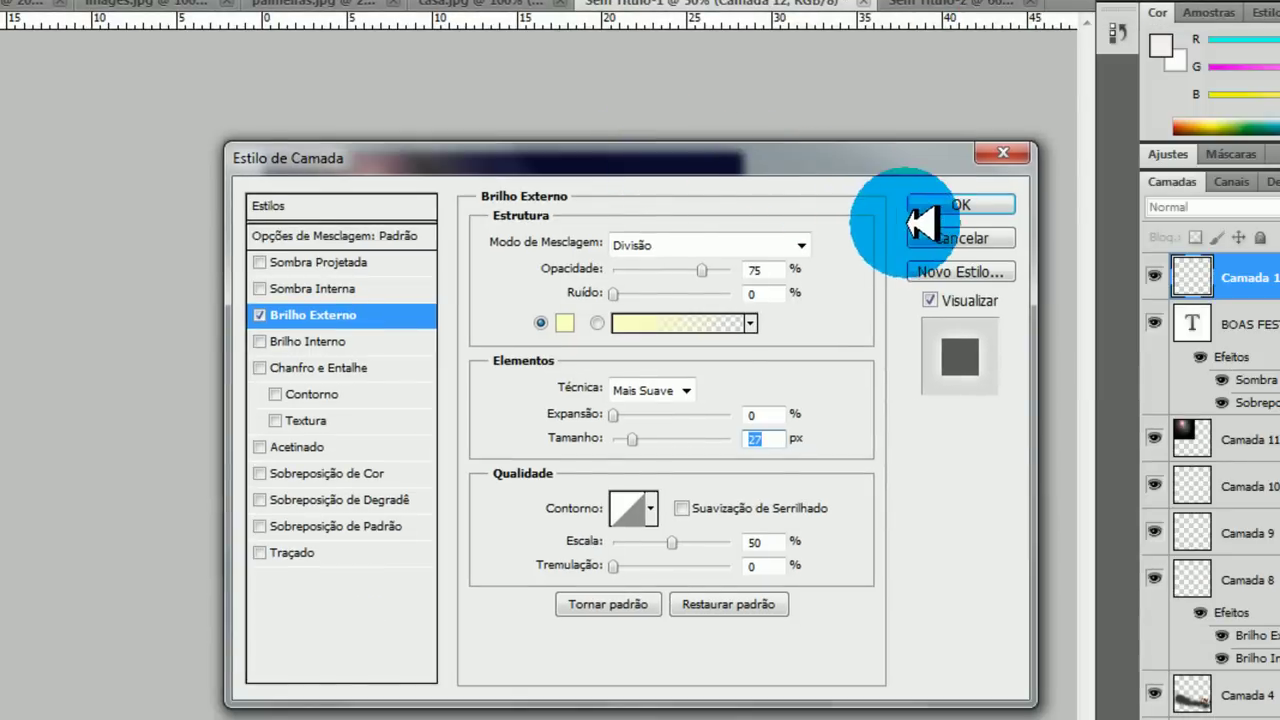
pyautogui.click(960, 205)
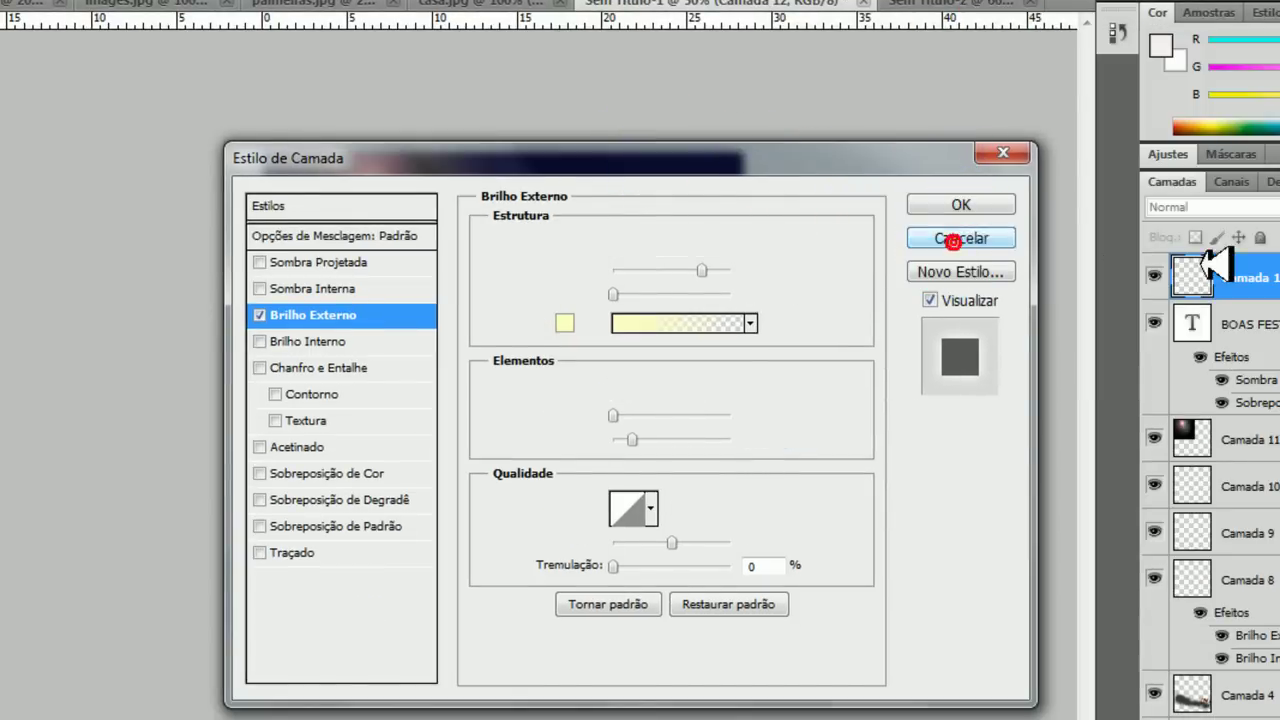
pyautogui.click(1240, 324)
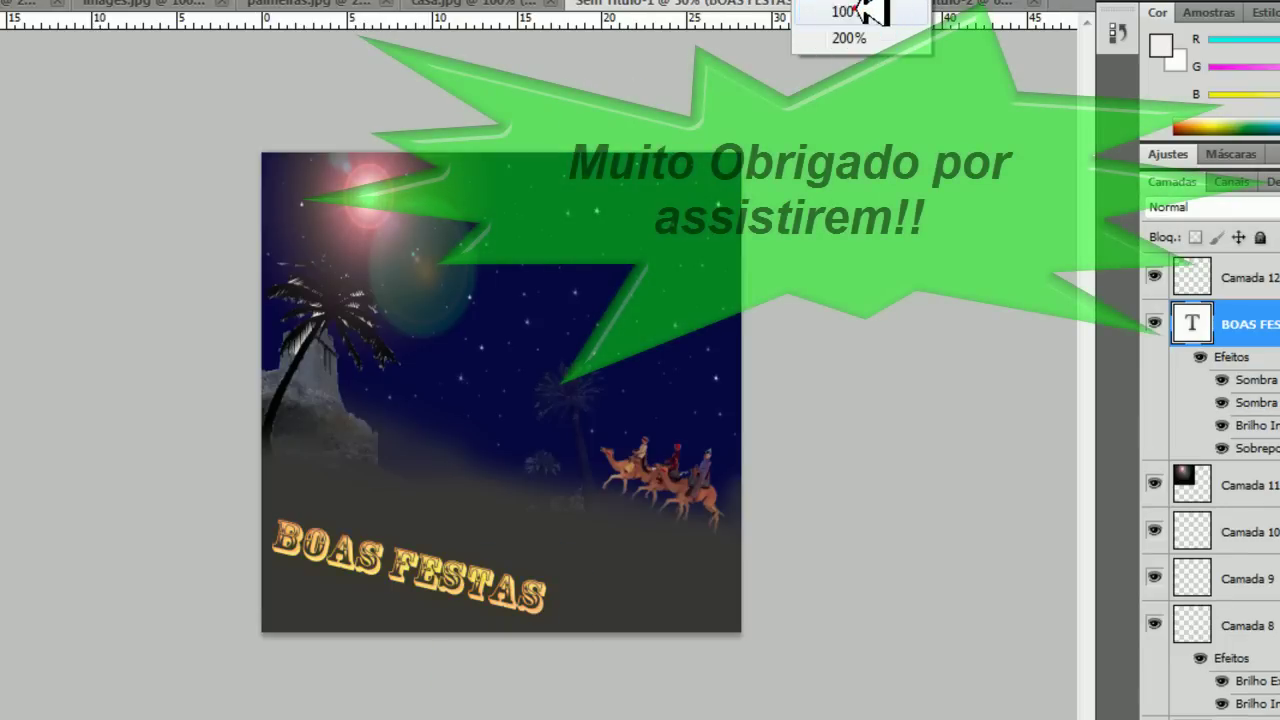
# View the card at 100% and scroll down and up to inspect the lettering and sky
pyautogui.click(866, 12)
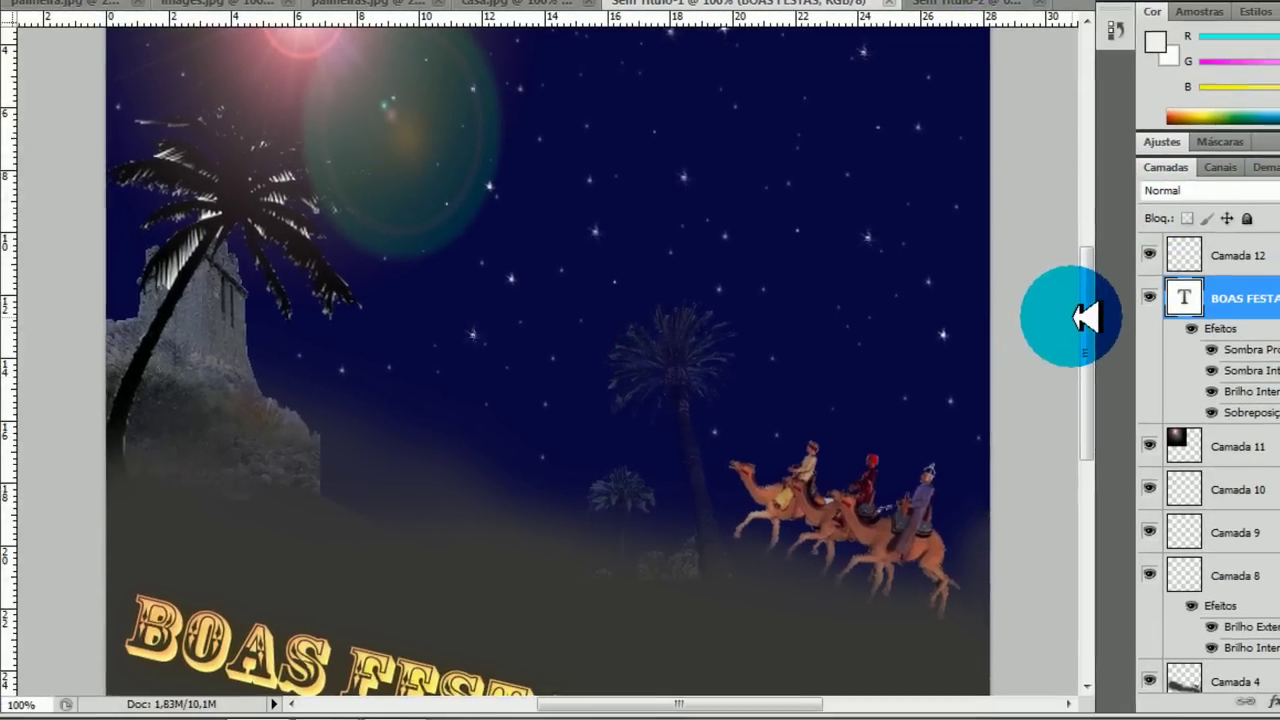
pyautogui.moveTo(1089, 277); pyautogui.dragTo(1098, 349)
pyautogui.moveTo(1095, 303); pyautogui.dragTo(1081, 232)
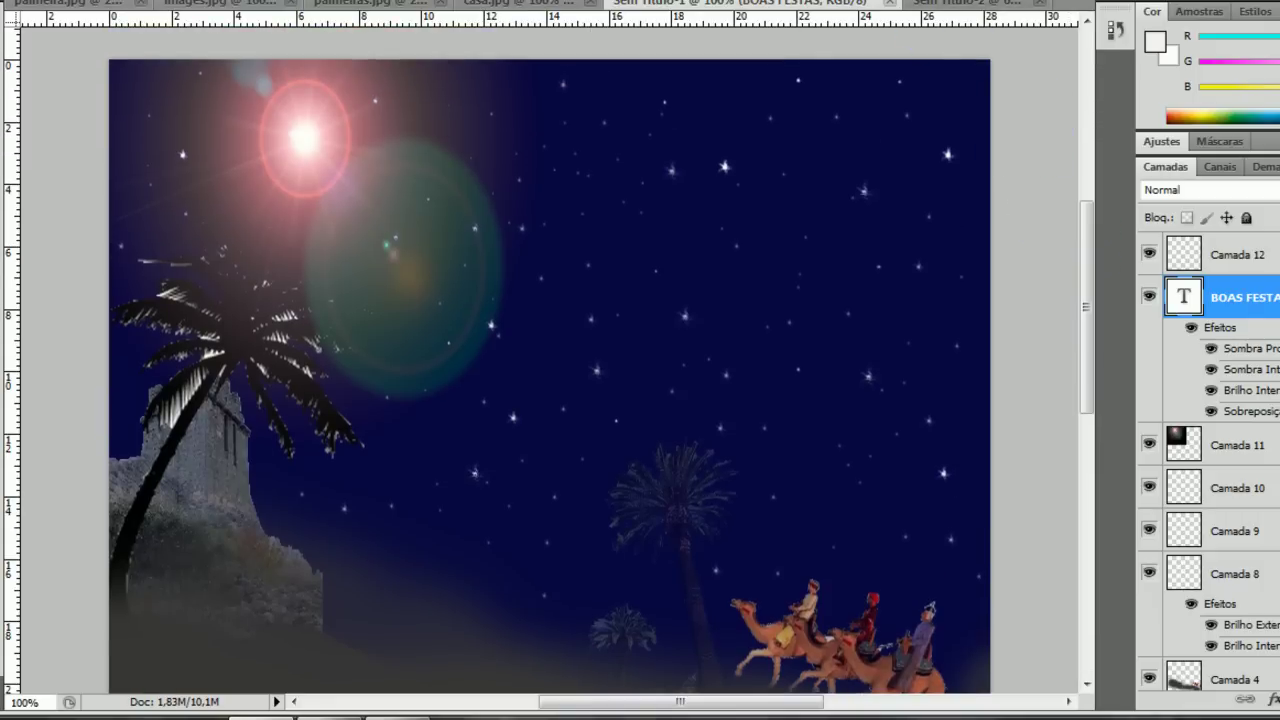